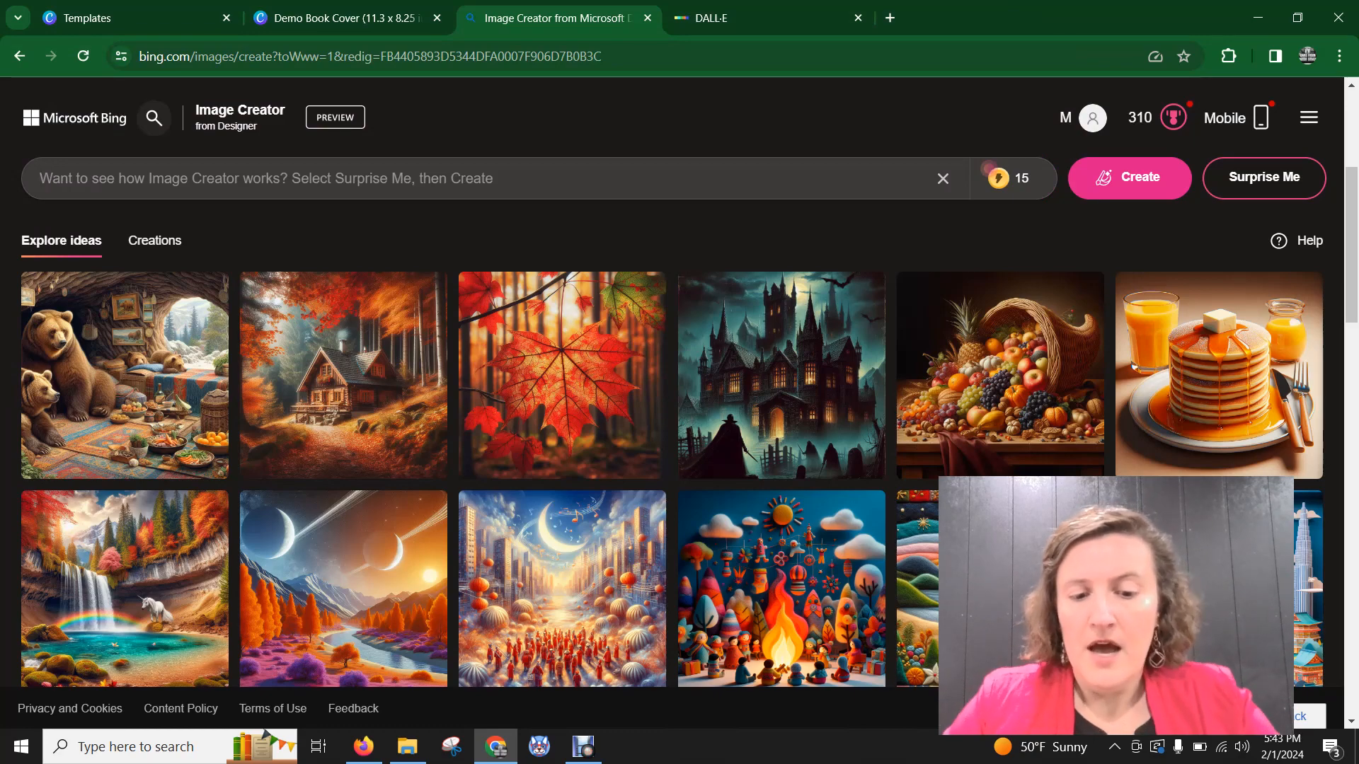
- Generate images from the prompt "a determined warrior woman in a forest fight a lion"
text(a d)
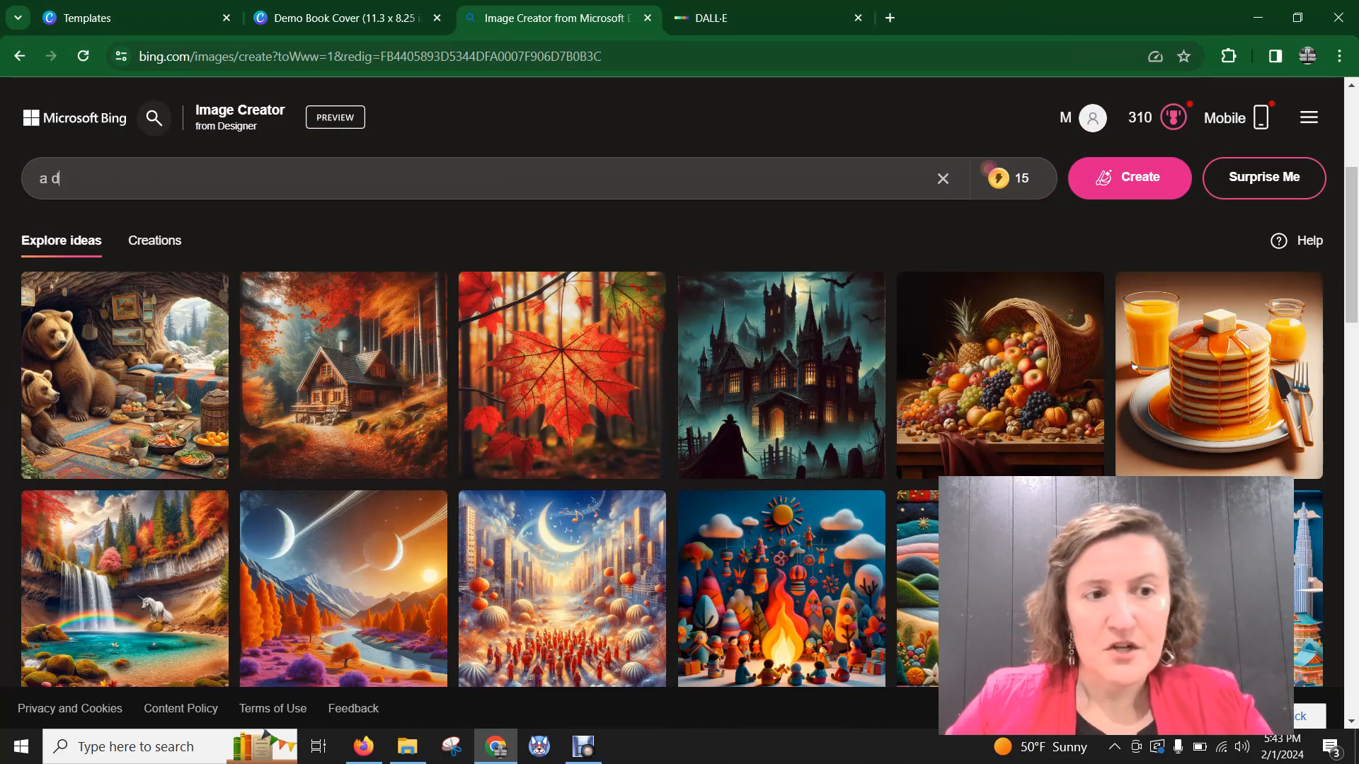
text(etermined women)
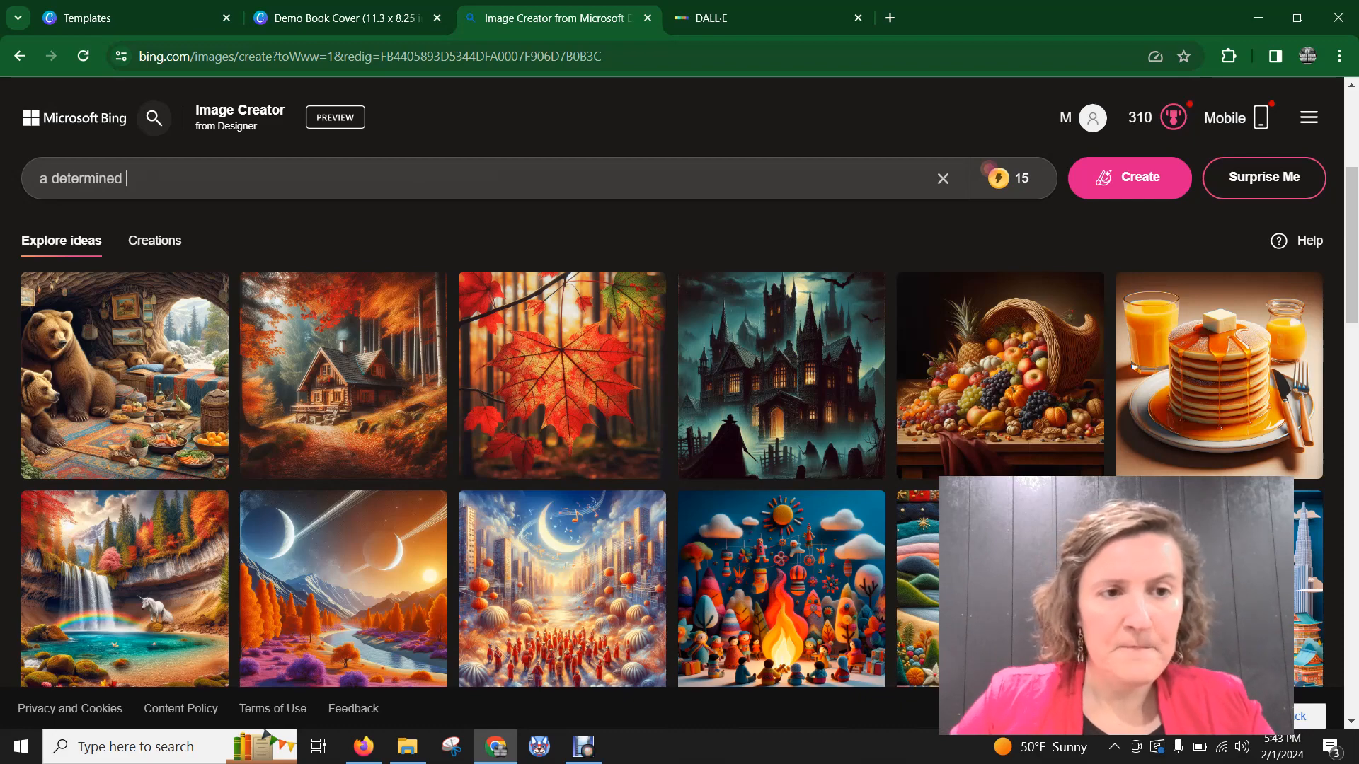
key(BackSpace)
key(BackSpace)
text(a)
key(BackSpace)
key(BackSpace)
key(BackSpace)
text(arrior woman )
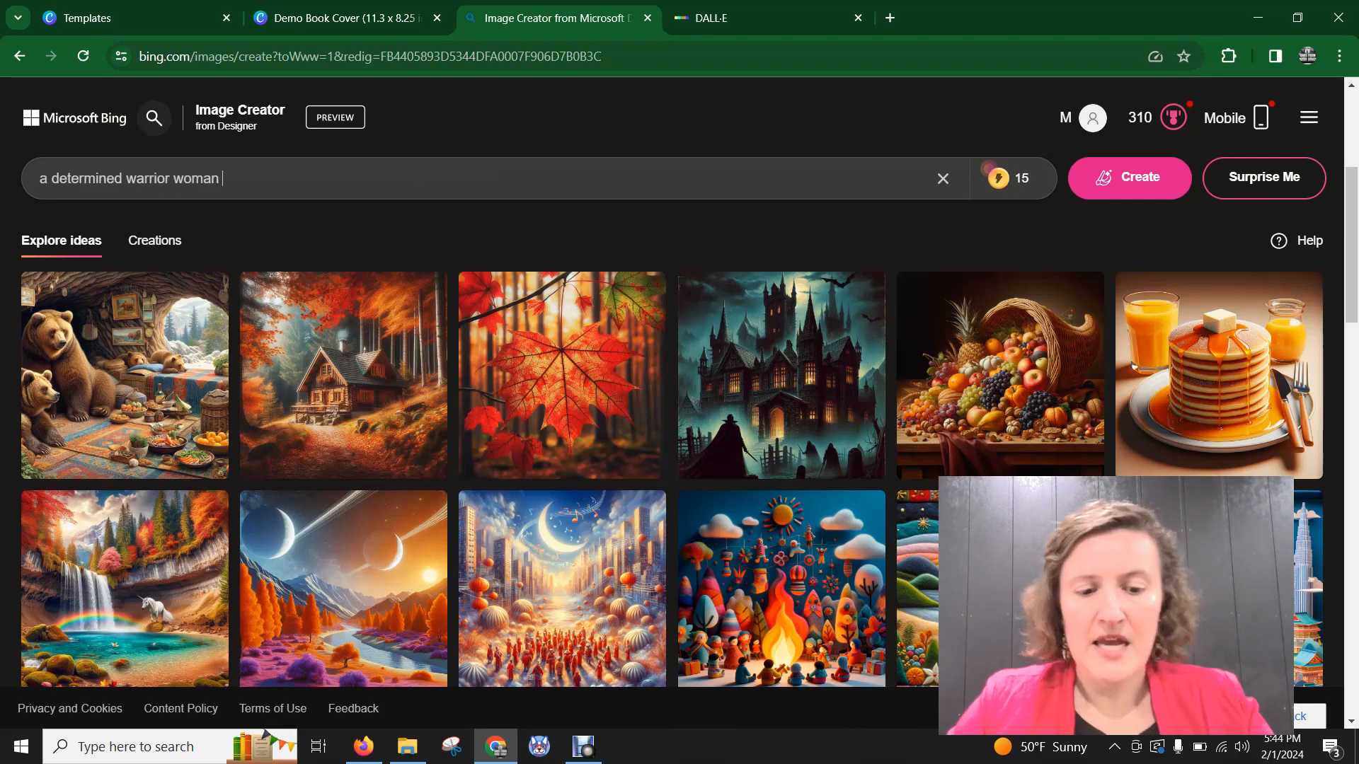
text(in a fored)
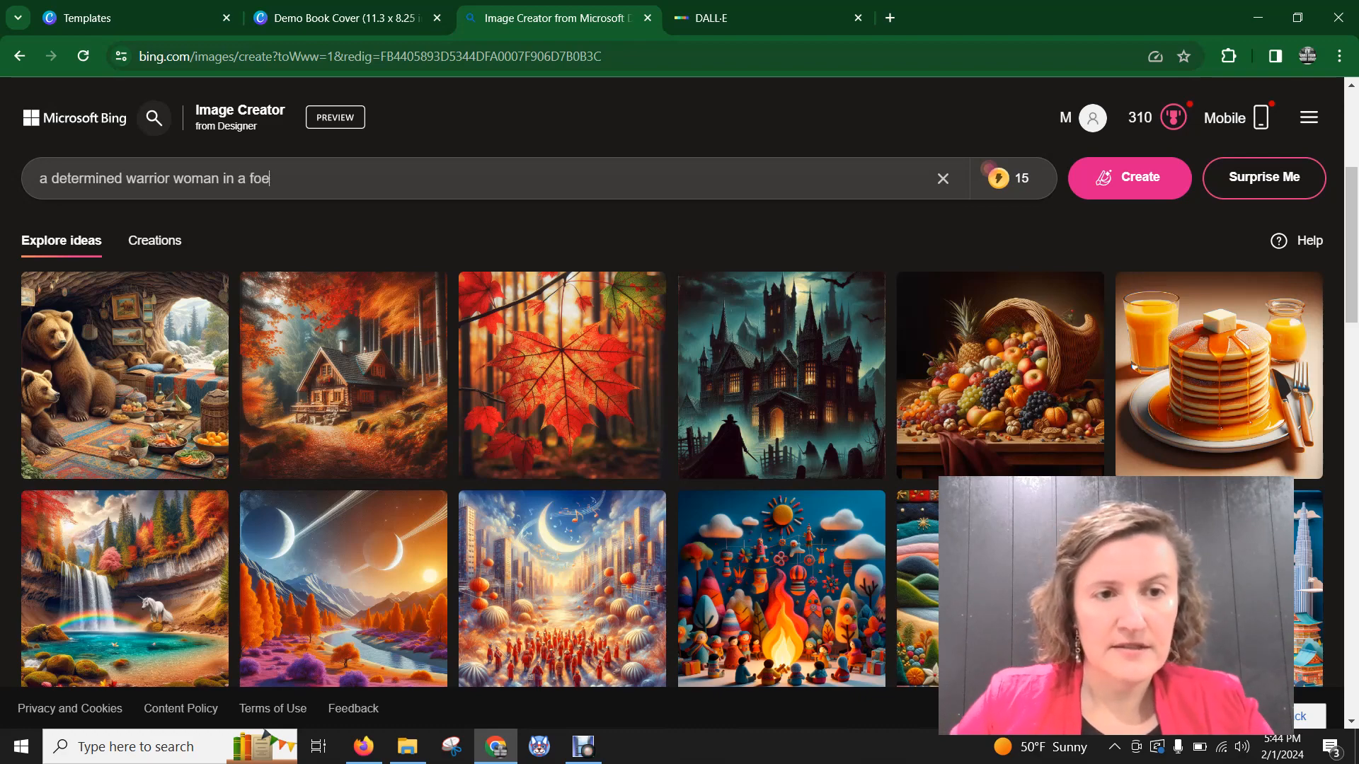
key(BackSpace)
key(BackSpace)
key(BackSpace)
text(rest )
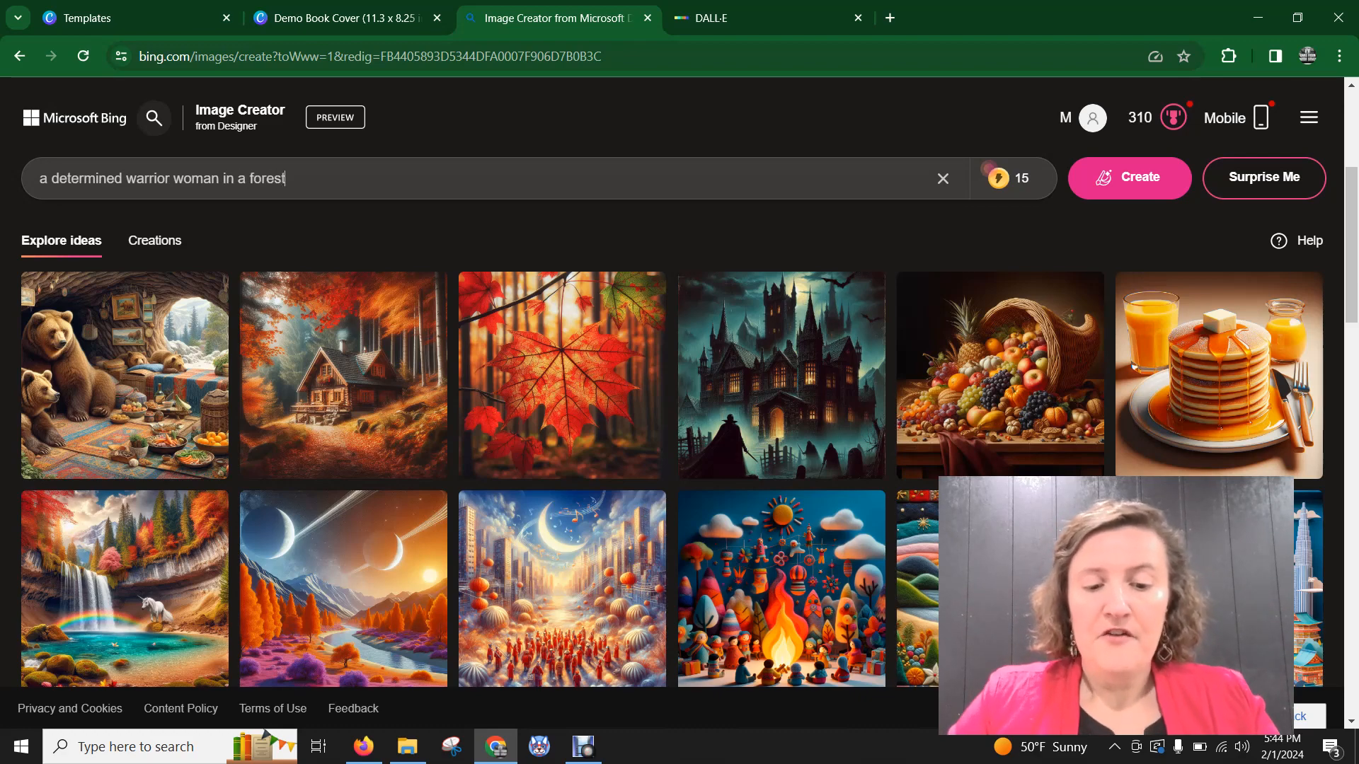
text(fight a )
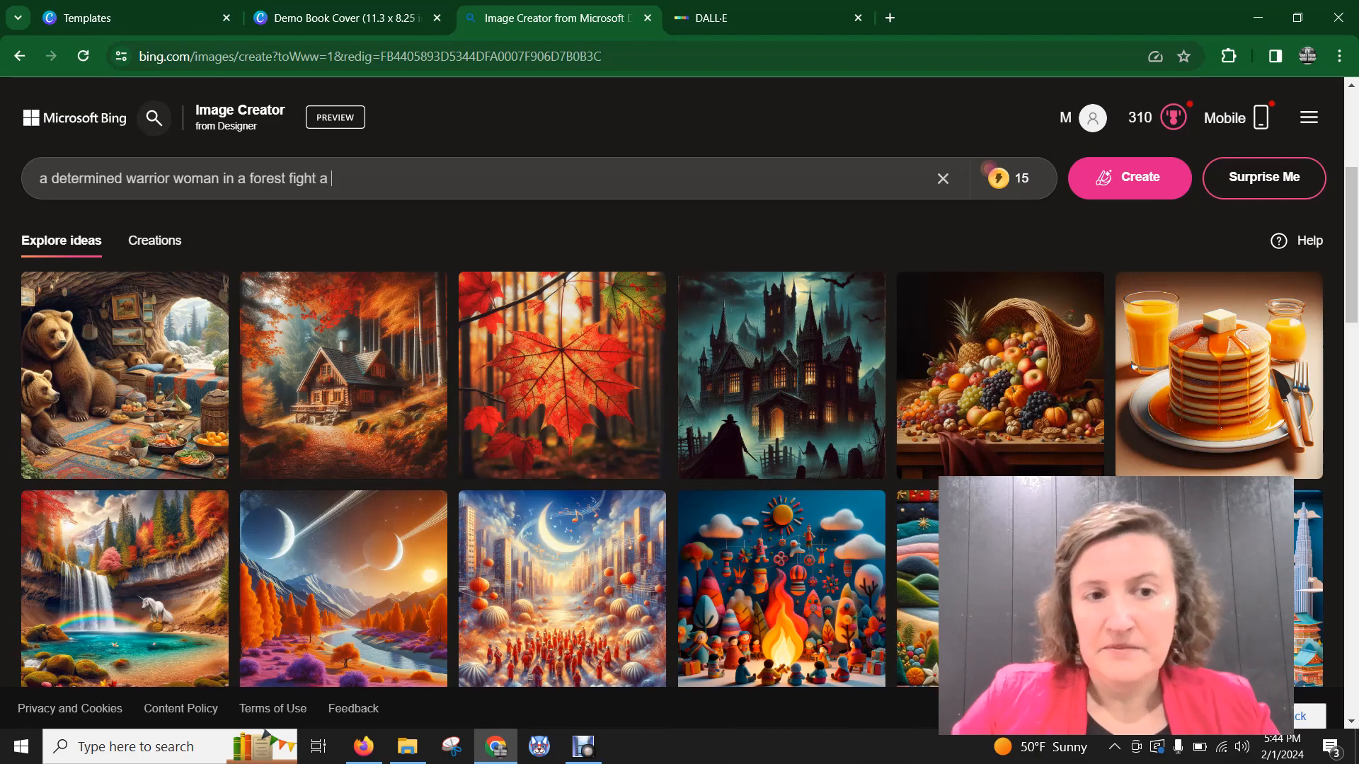
text(lion)
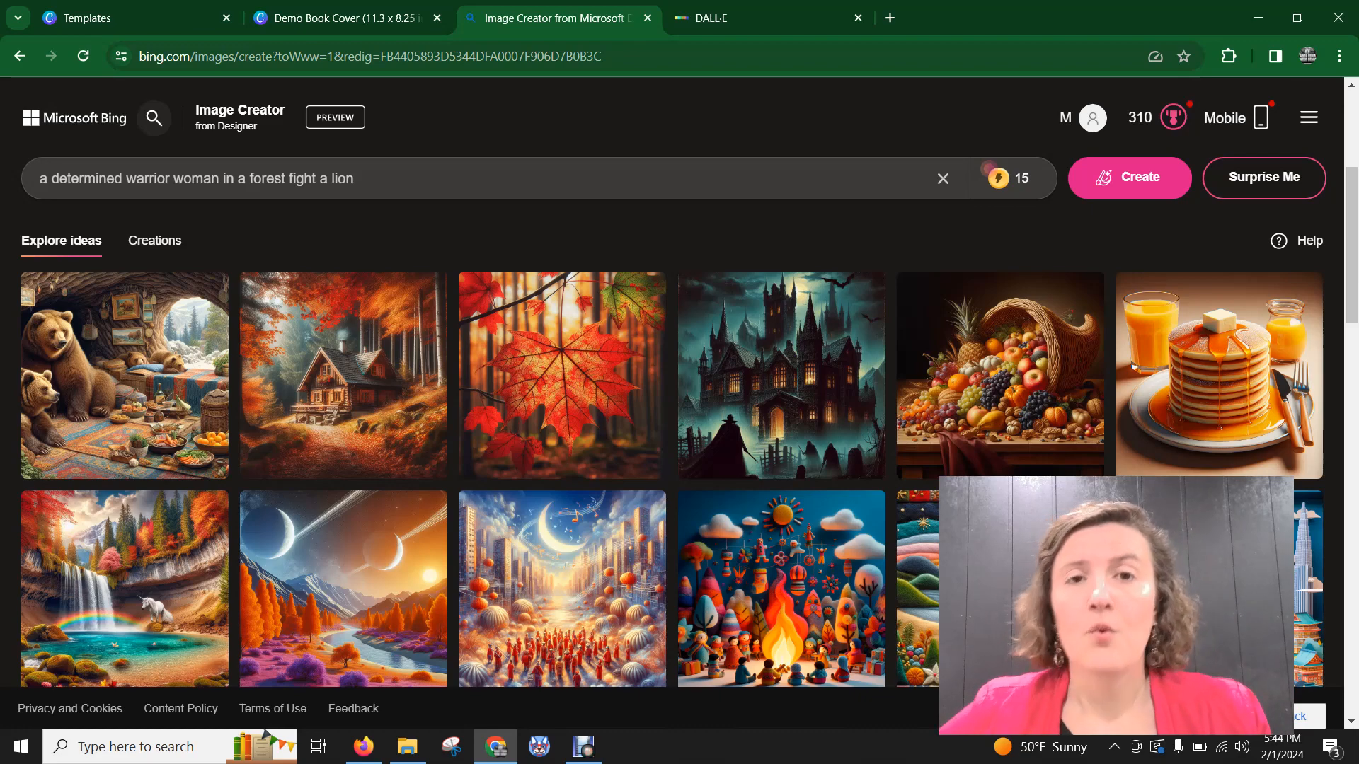
key(Return)
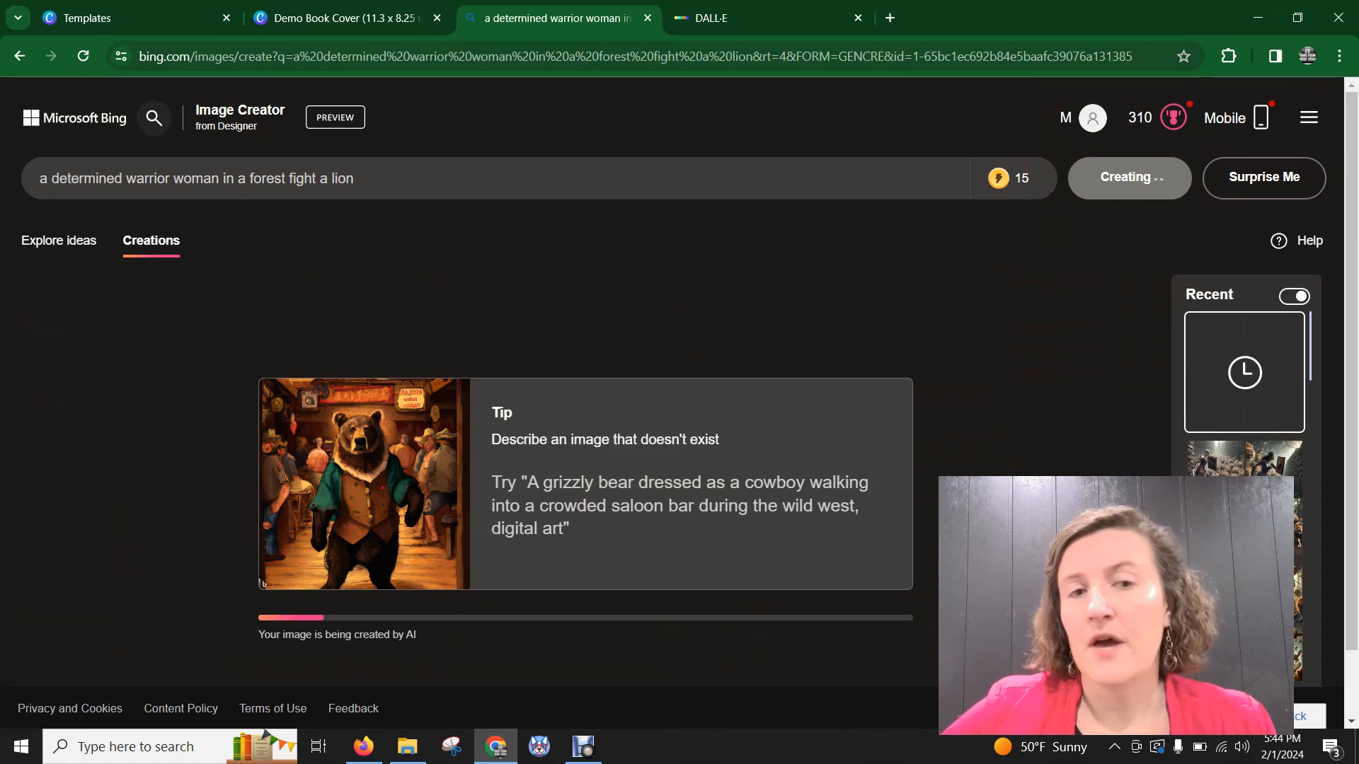
- Enlarge the misty image of the woman lunging at the lion and check it against the Demo Book Cover layout in Canva
mouse_move(1007, 178)
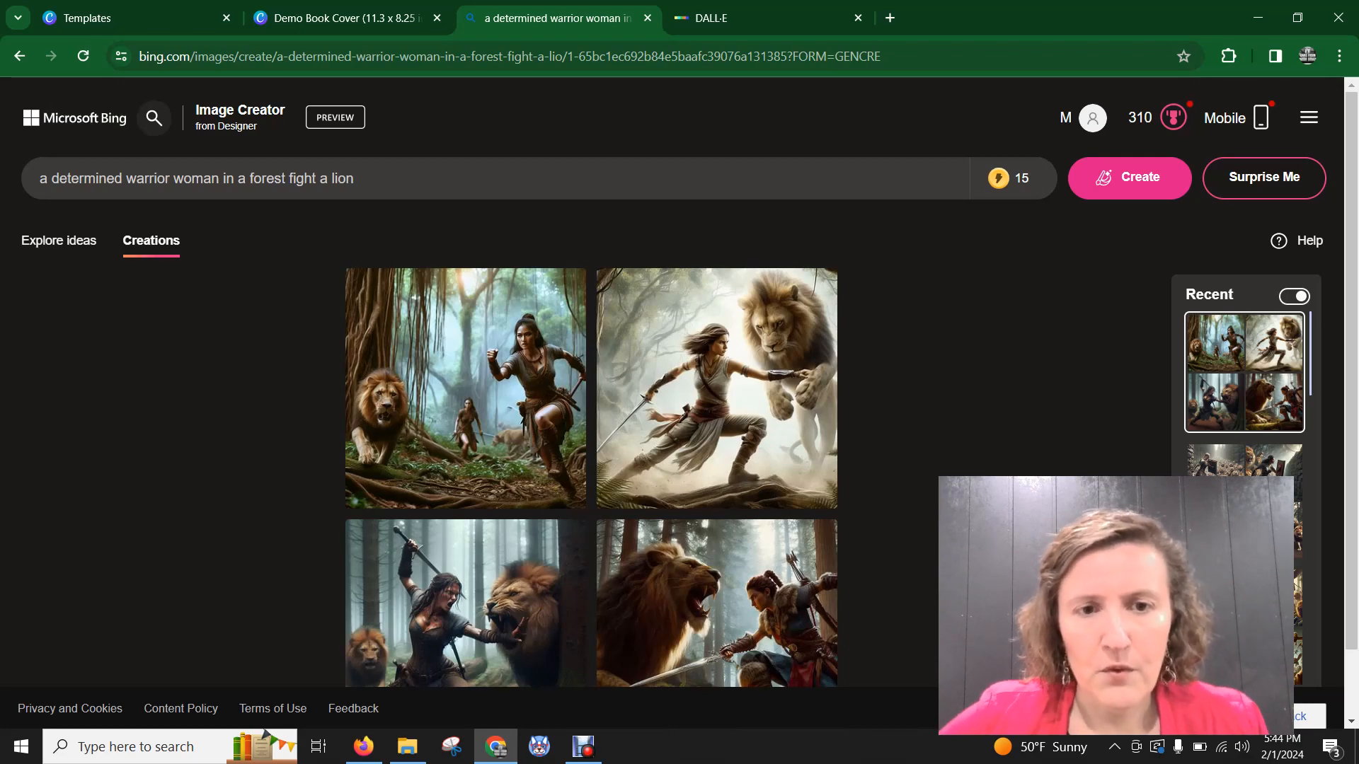
scroll(715, 453, down, 1)
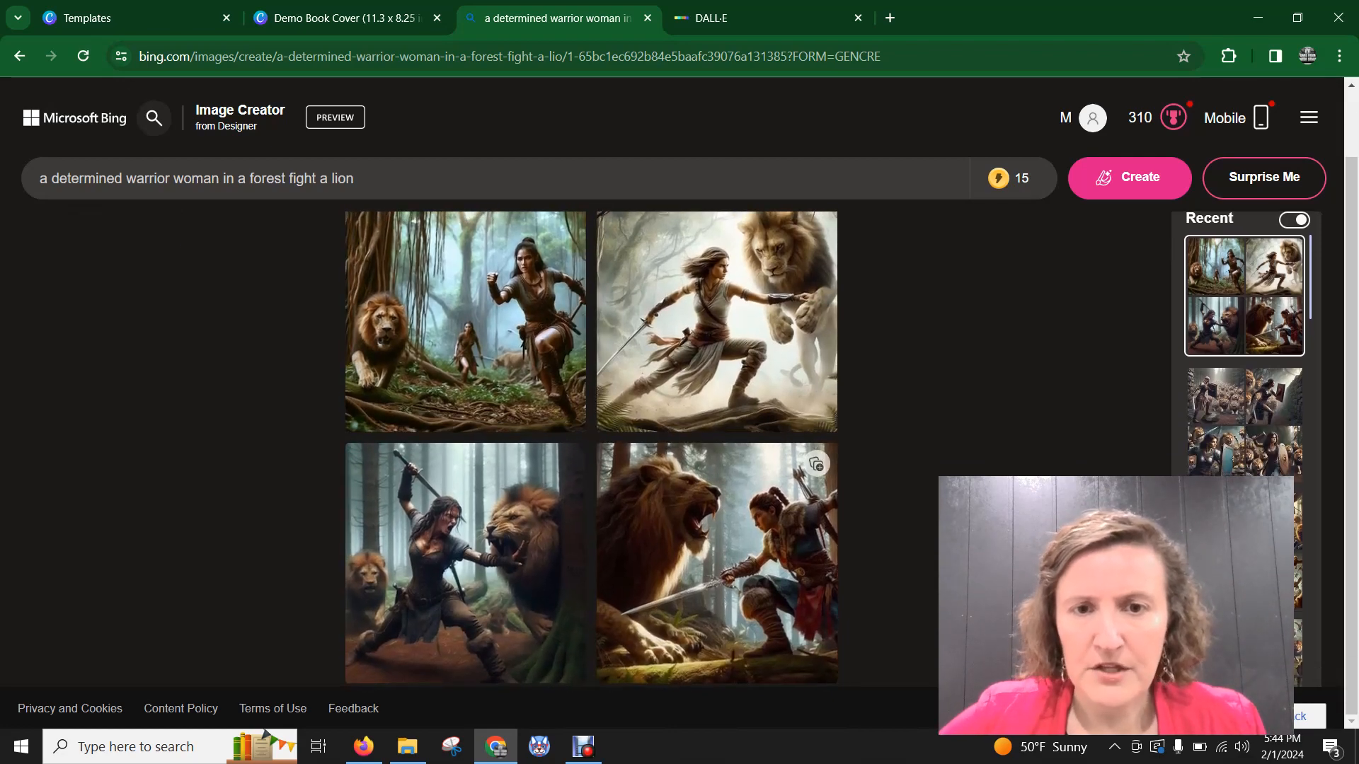
click(717, 322)
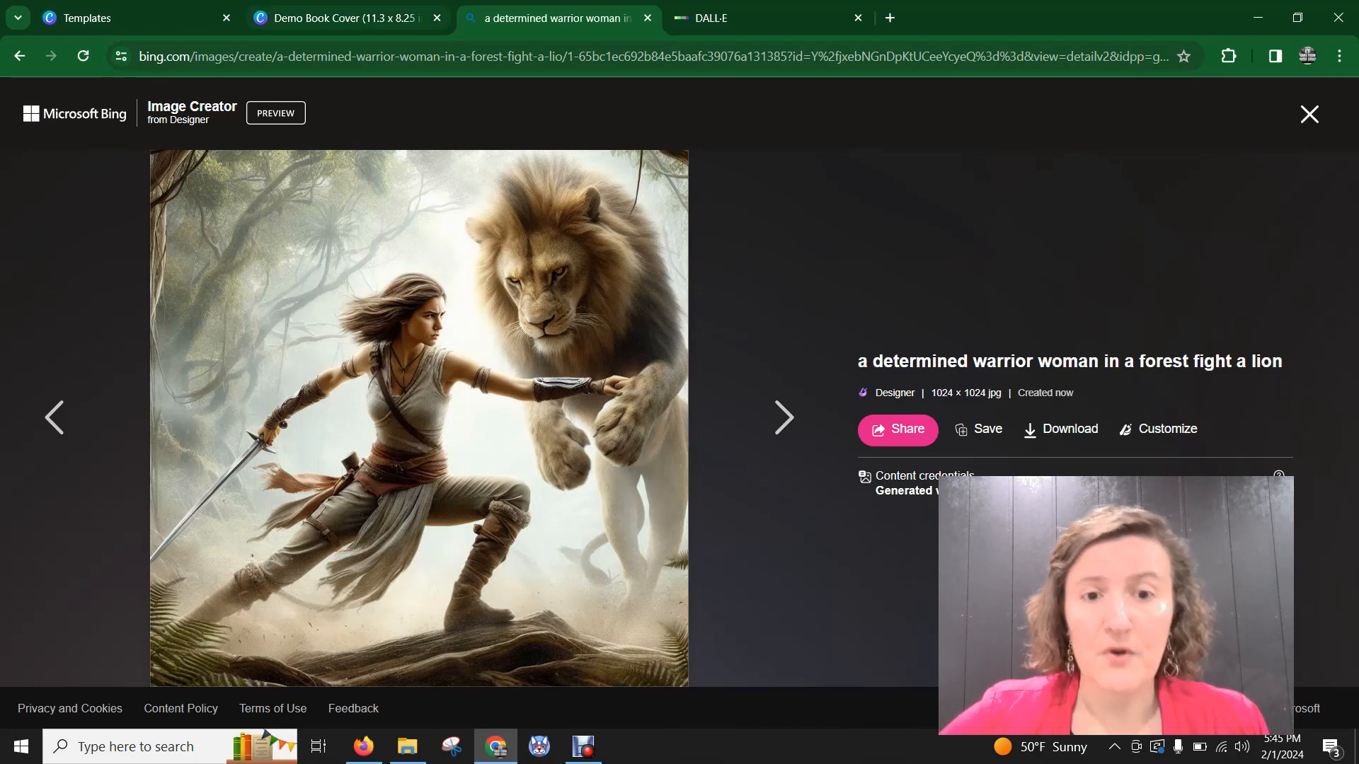
click(346, 19)
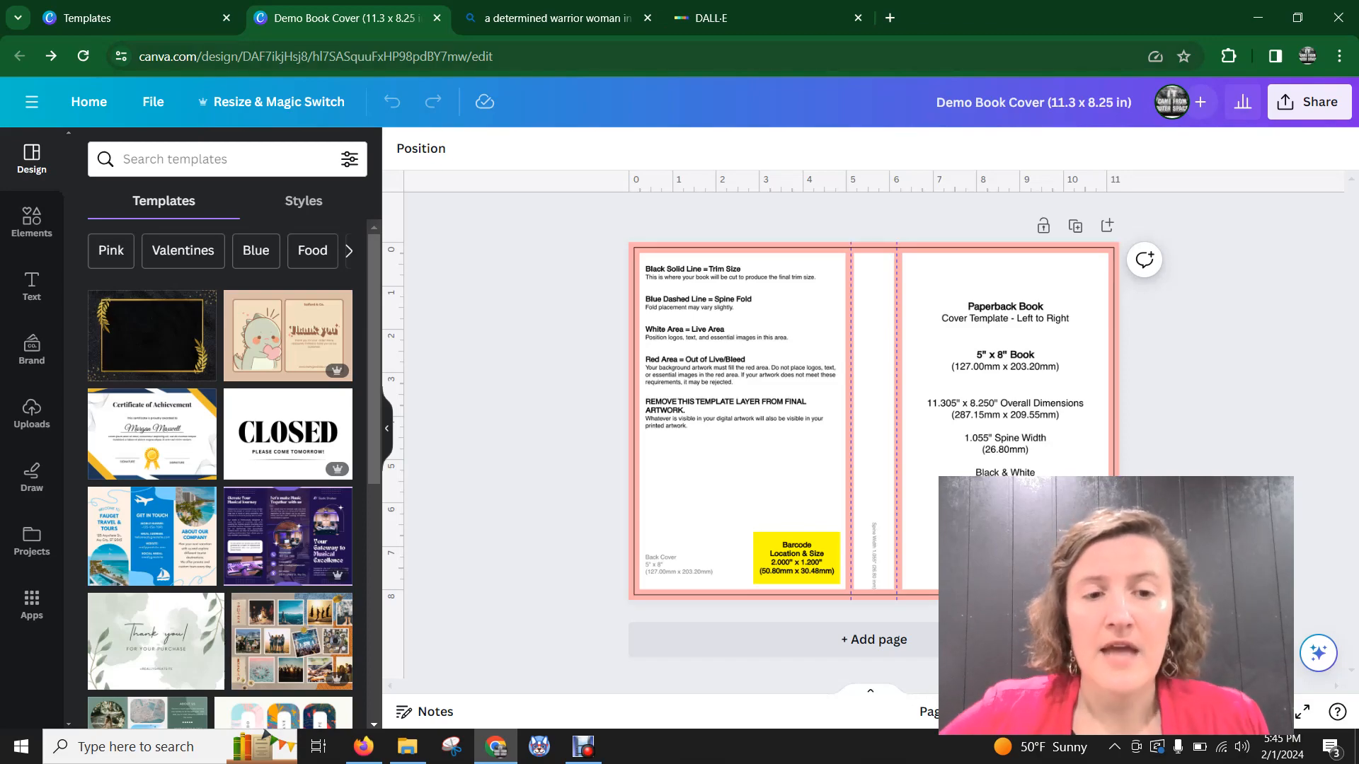
click(552, 17)
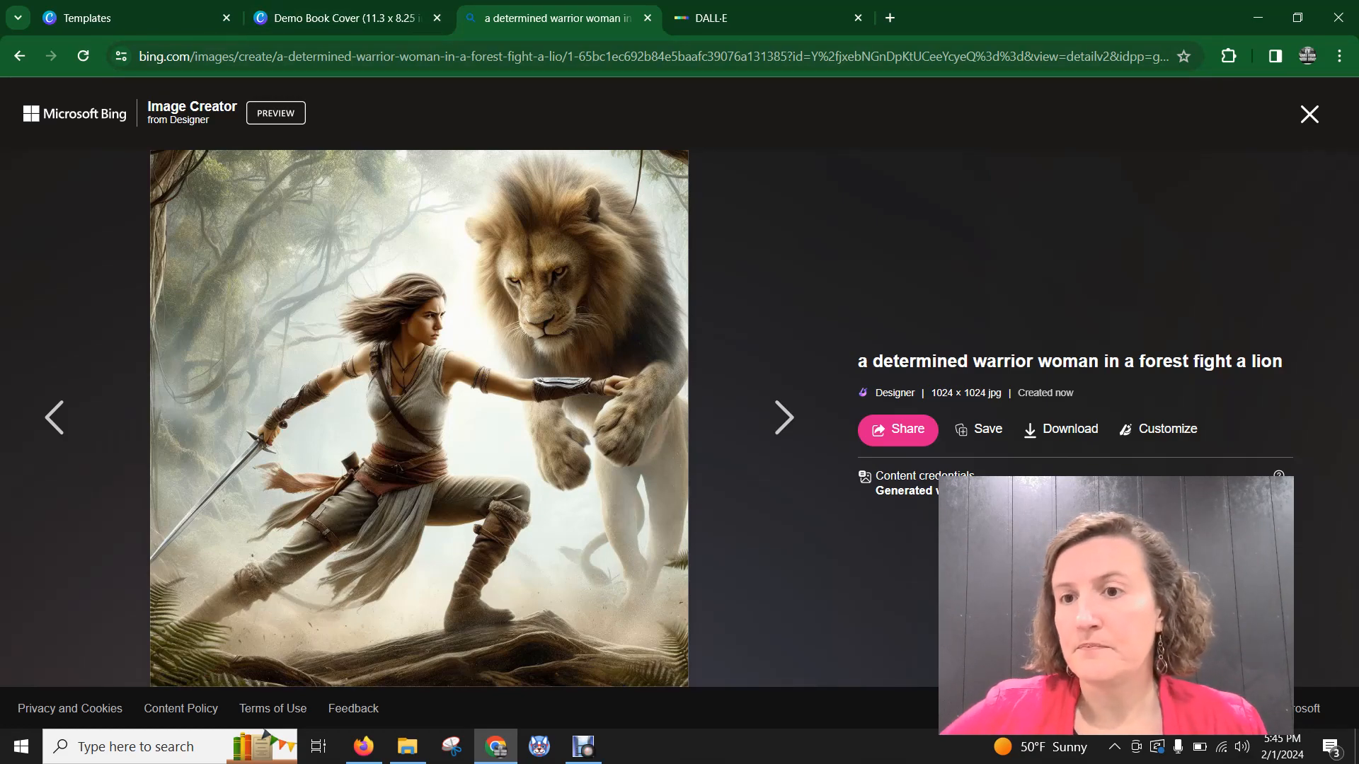
click(1310, 114)
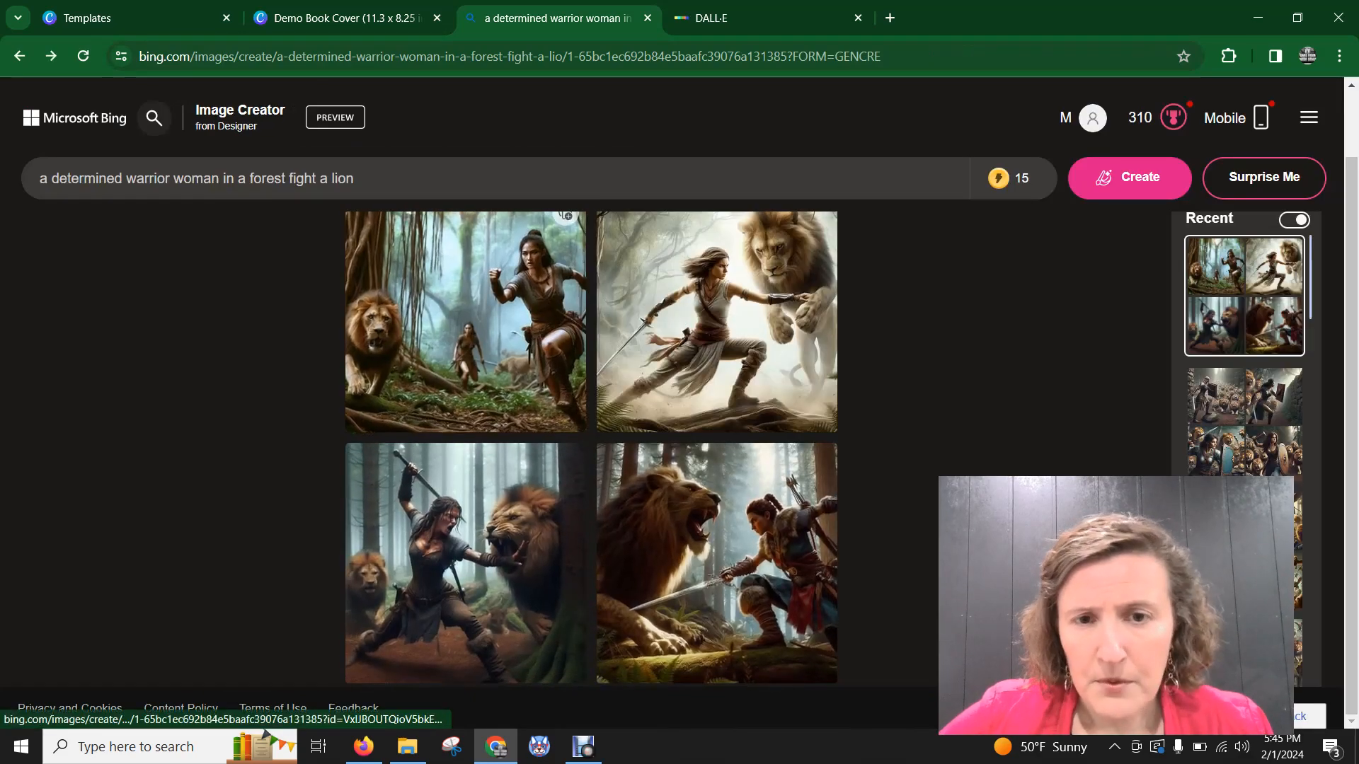
- Preview the image of the woman running beside the lion and the one of the crouching woman facing the roaring lion
click(466, 322)
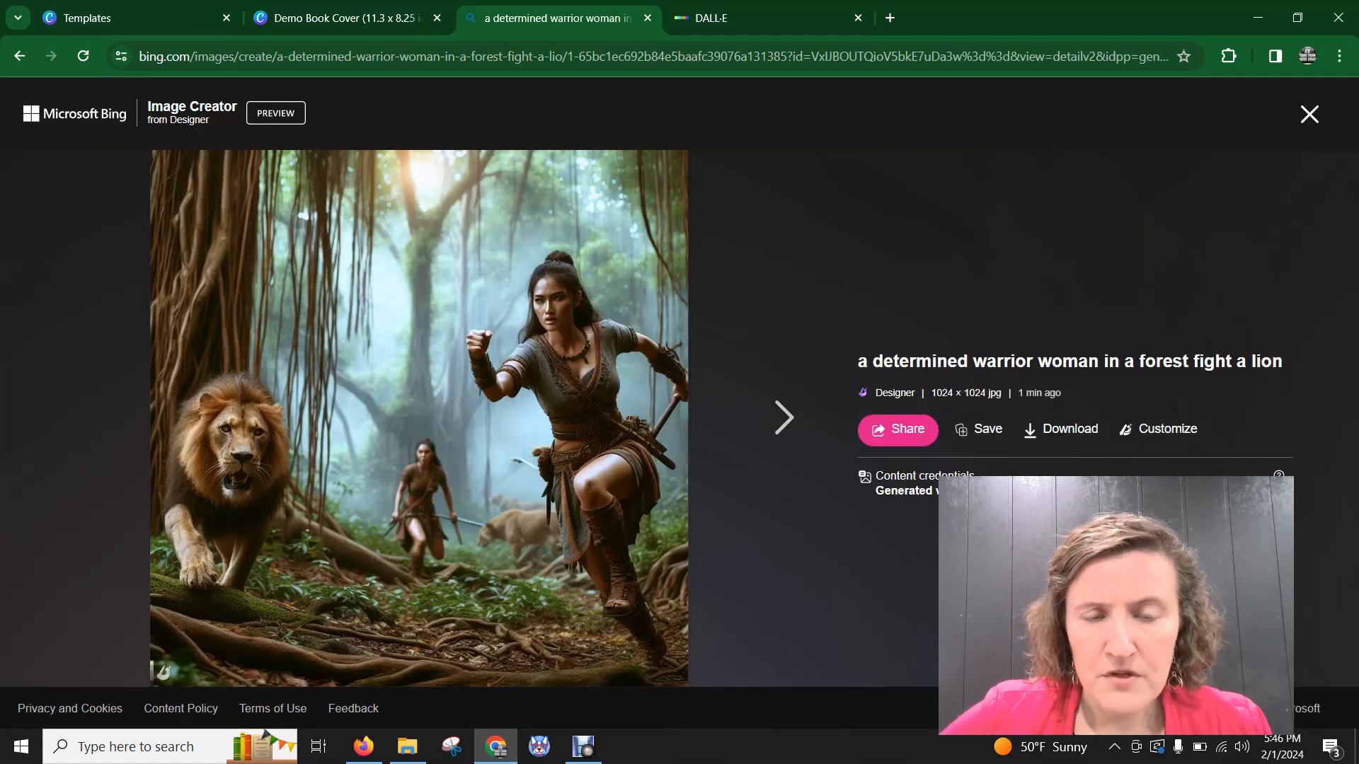
click(1309, 114)
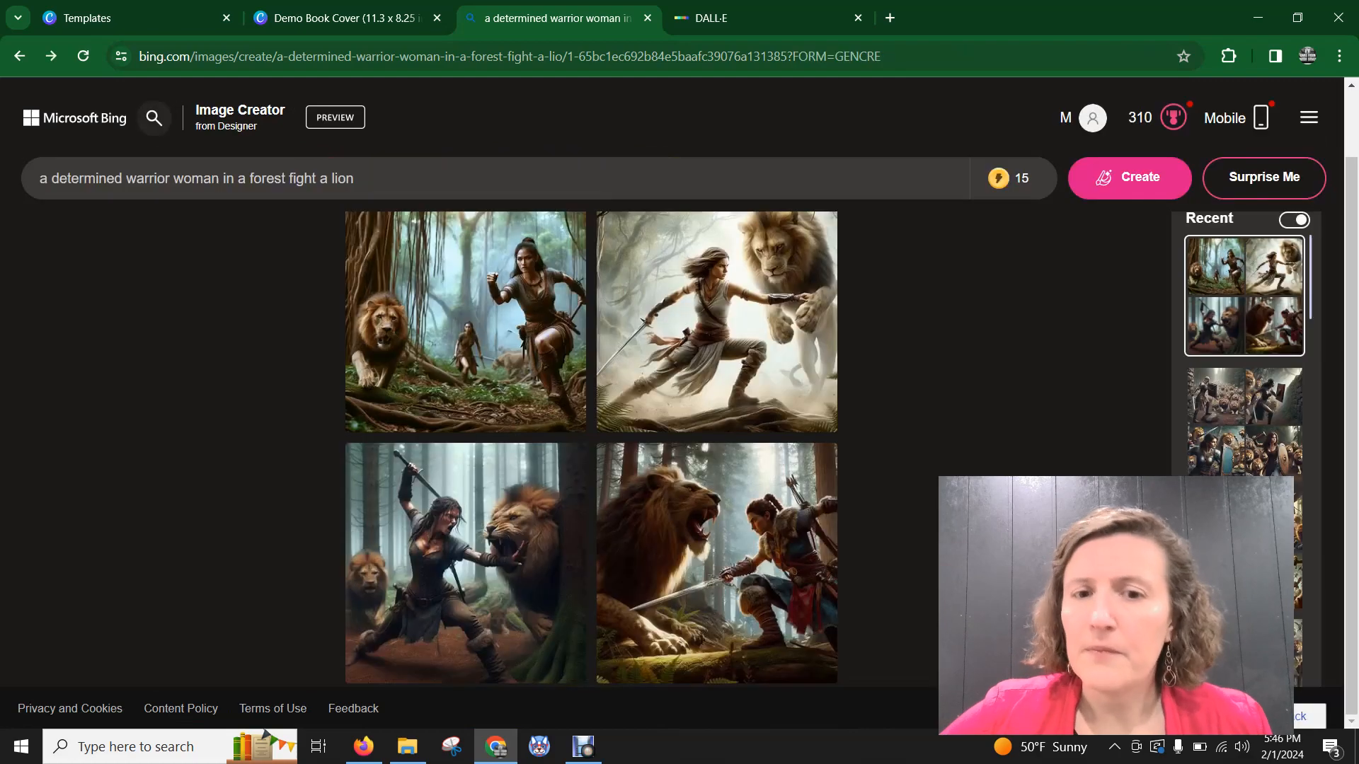
click(717, 563)
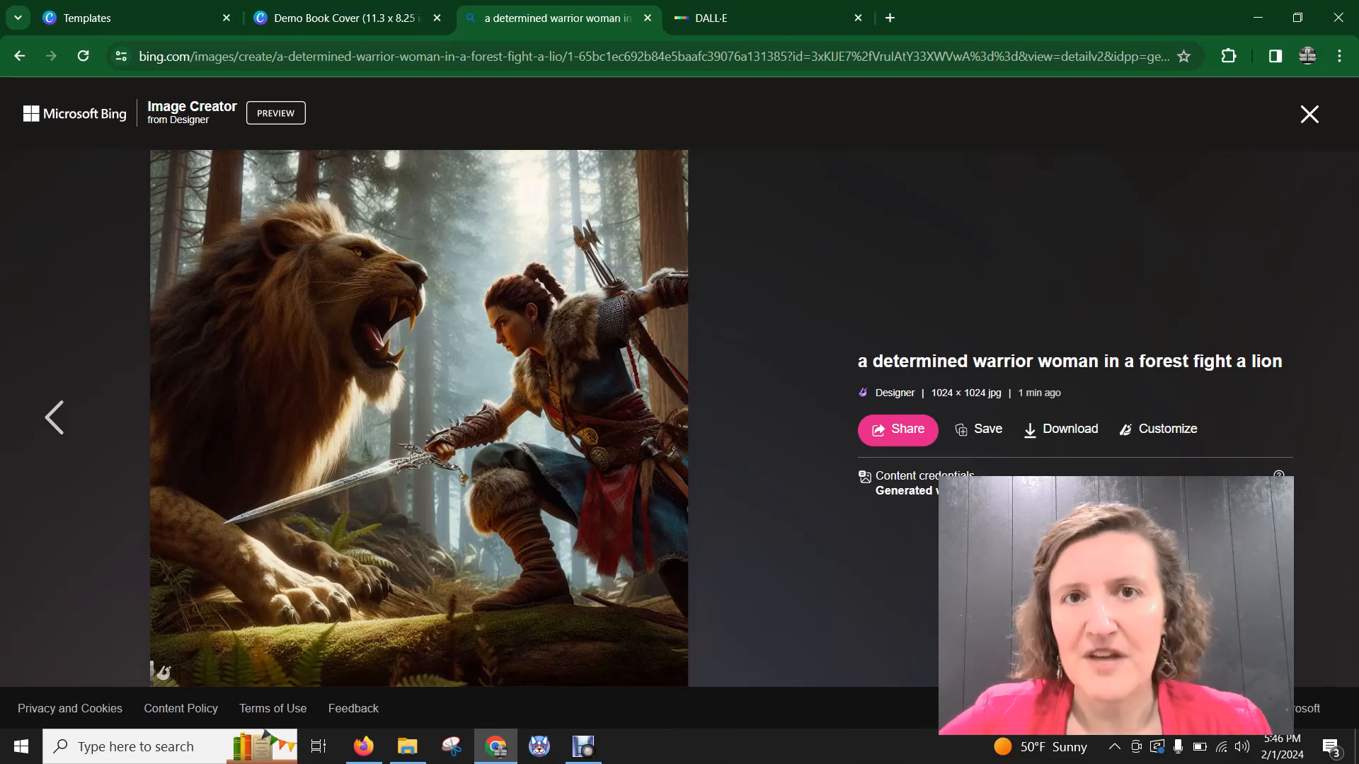
click(1310, 114)
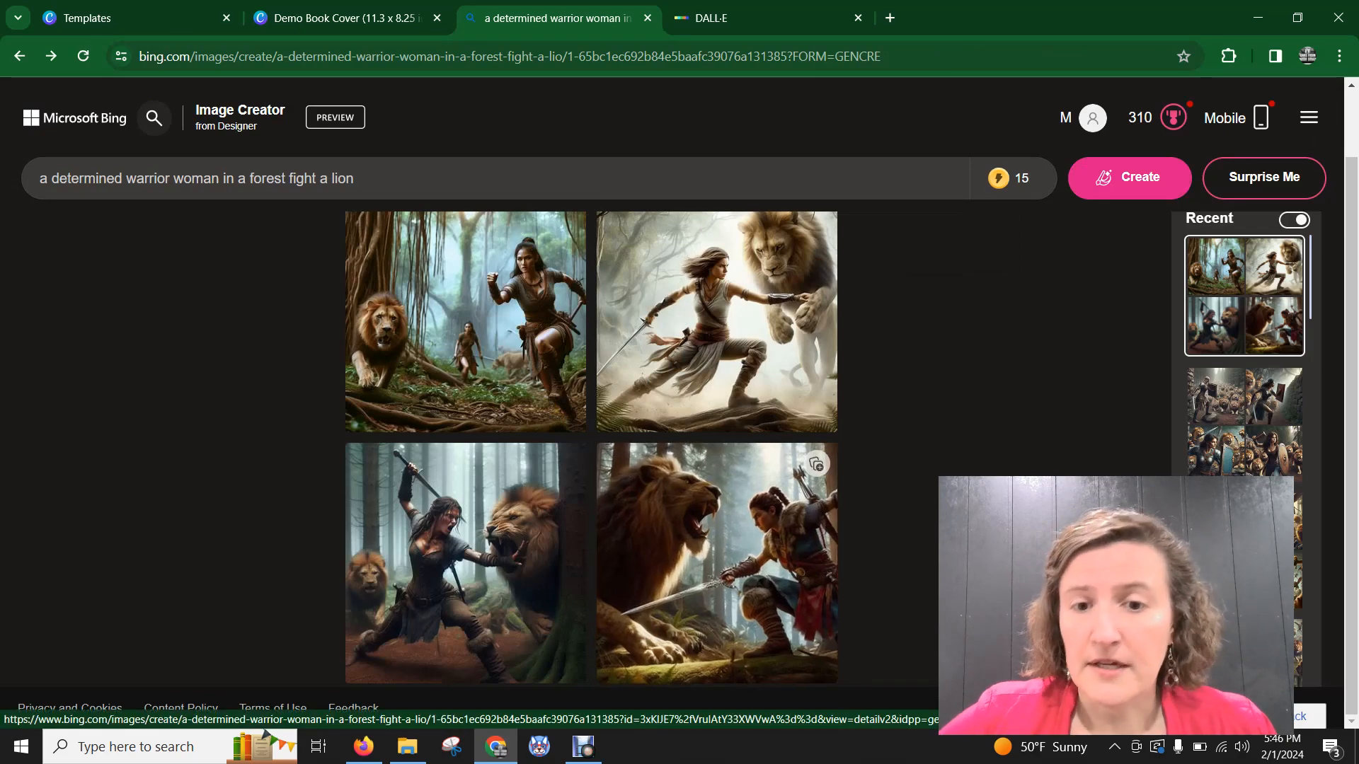
- Download the image of the crouching woman pointing her sword at the roaring lion
click(717, 563)
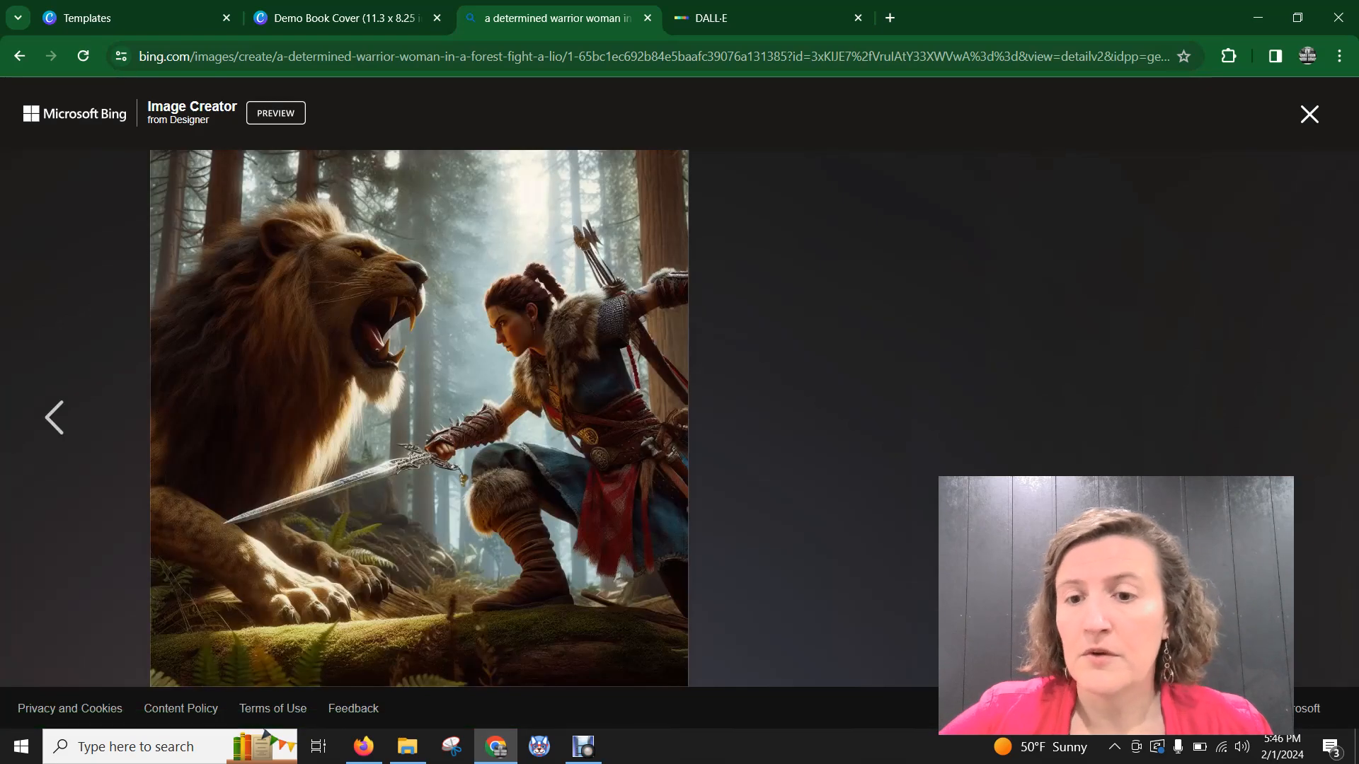
click(1060, 429)
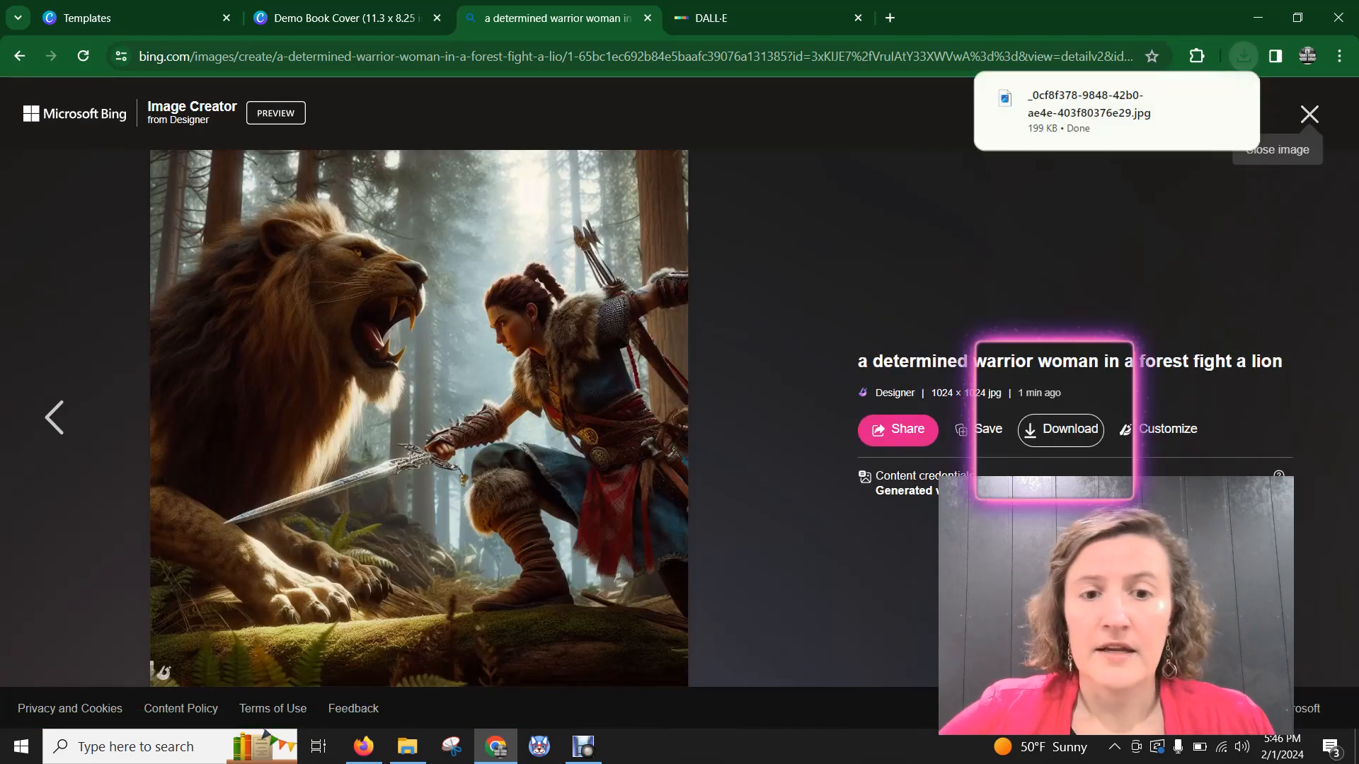
click(1310, 114)
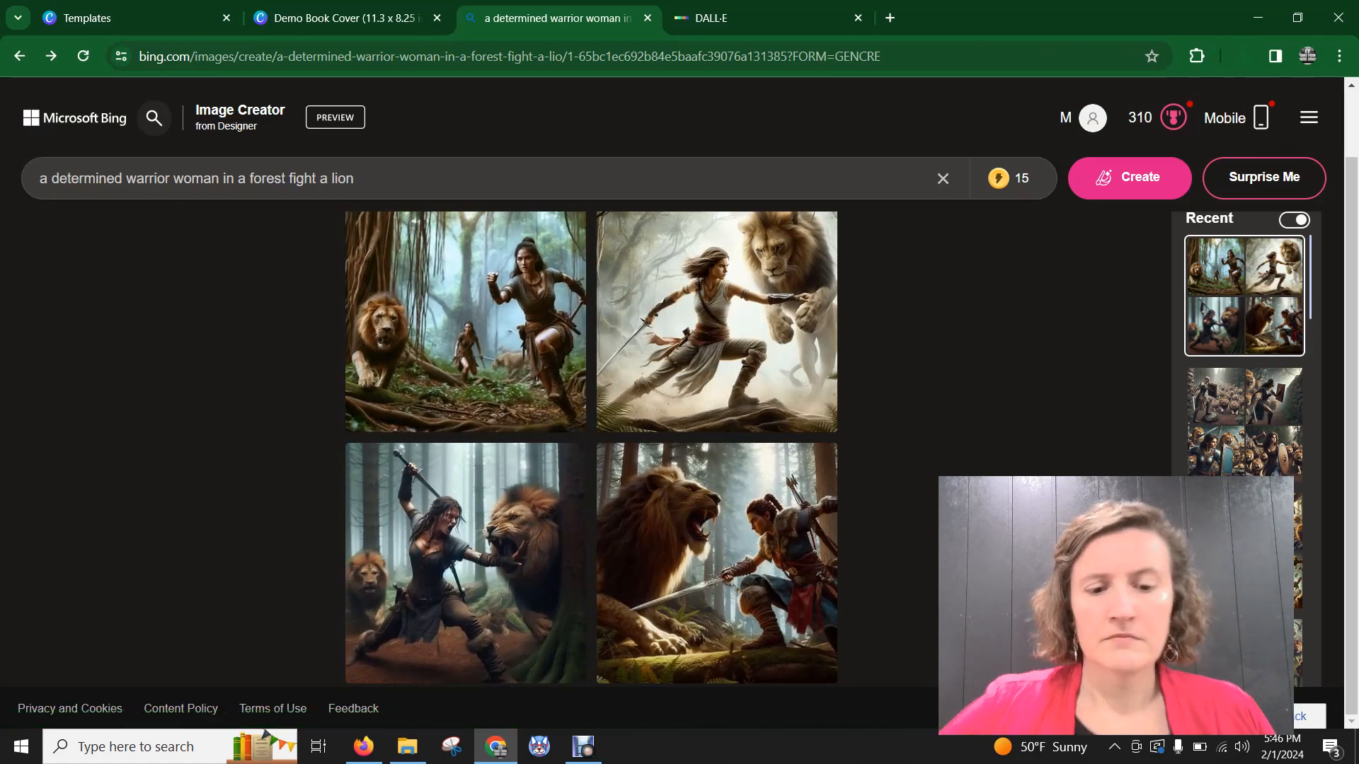
- Add "with red hair" after "woman" and "with wings" after "lion" in the prompt, and generate new images
text(with red)
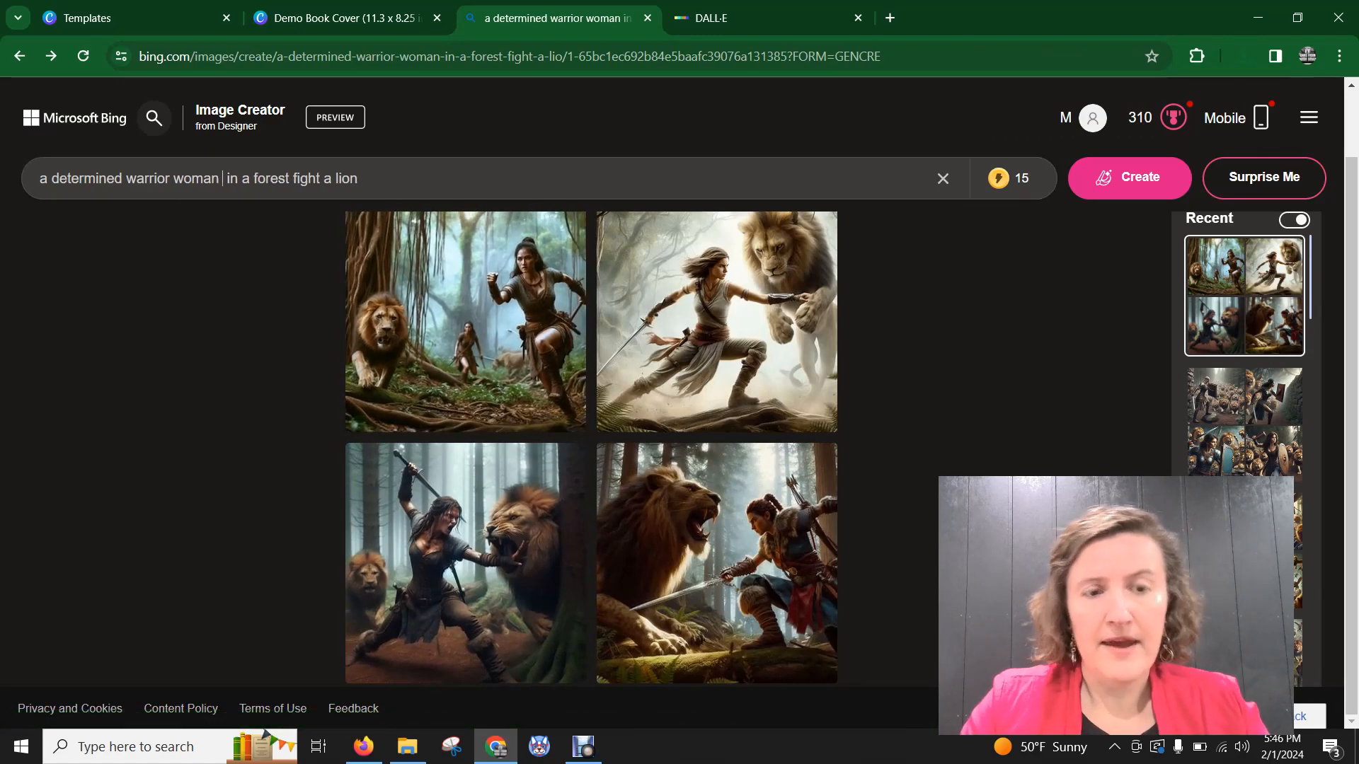
text( hair)
click(435, 178)
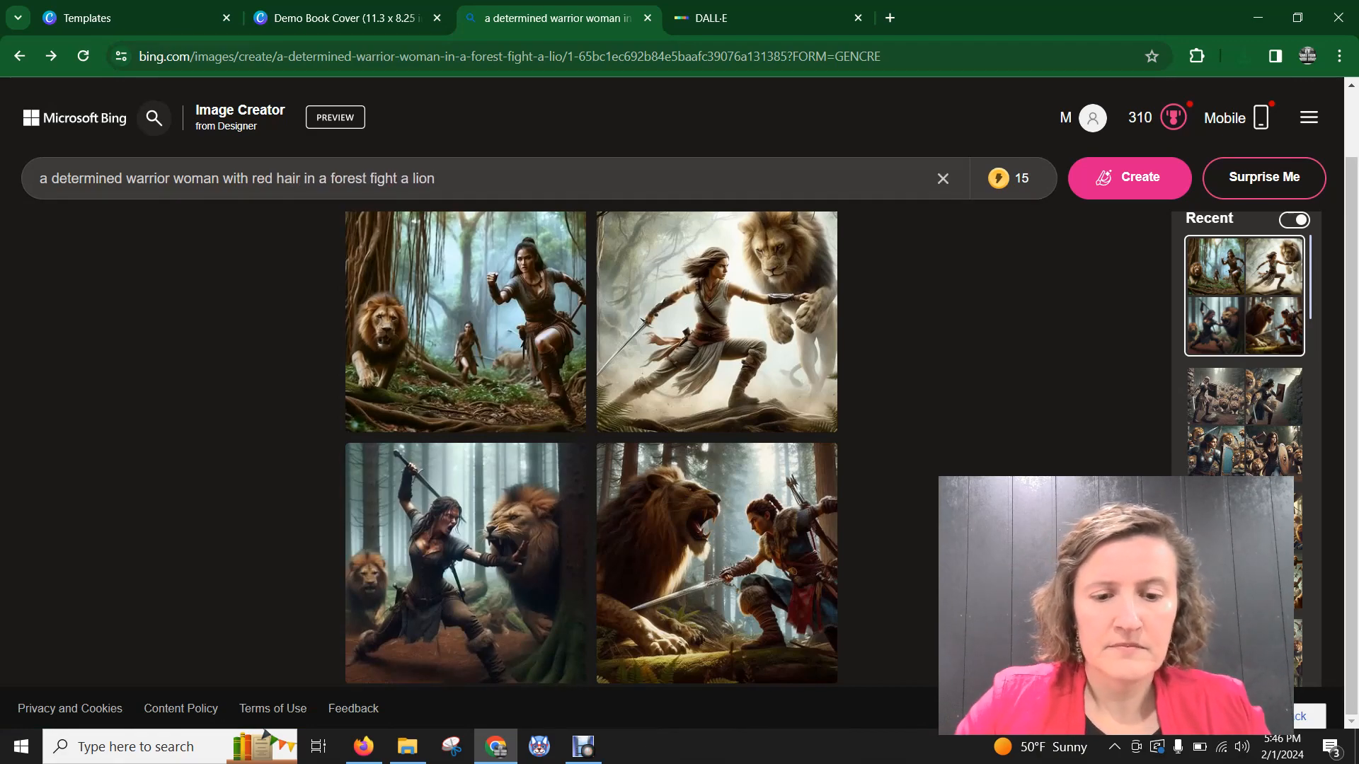
text(with wings)
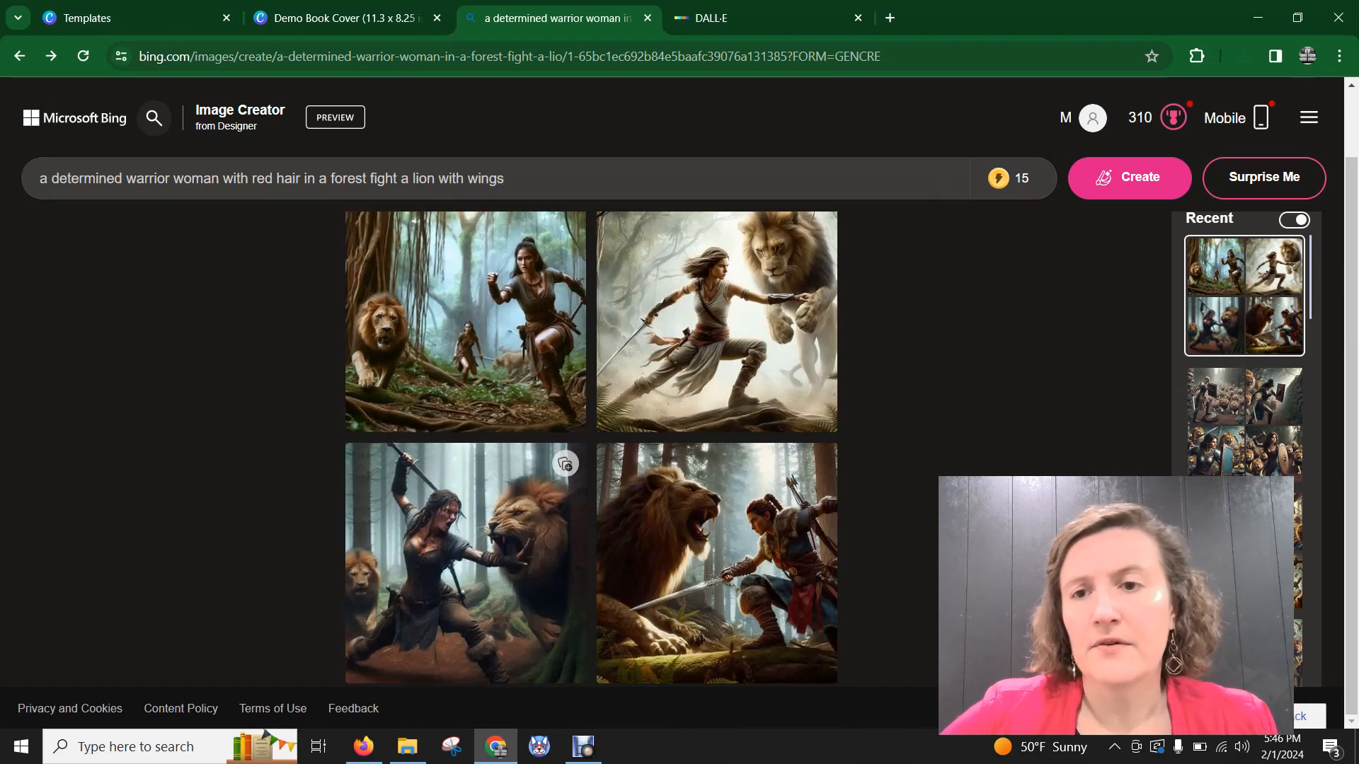
click(1130, 178)
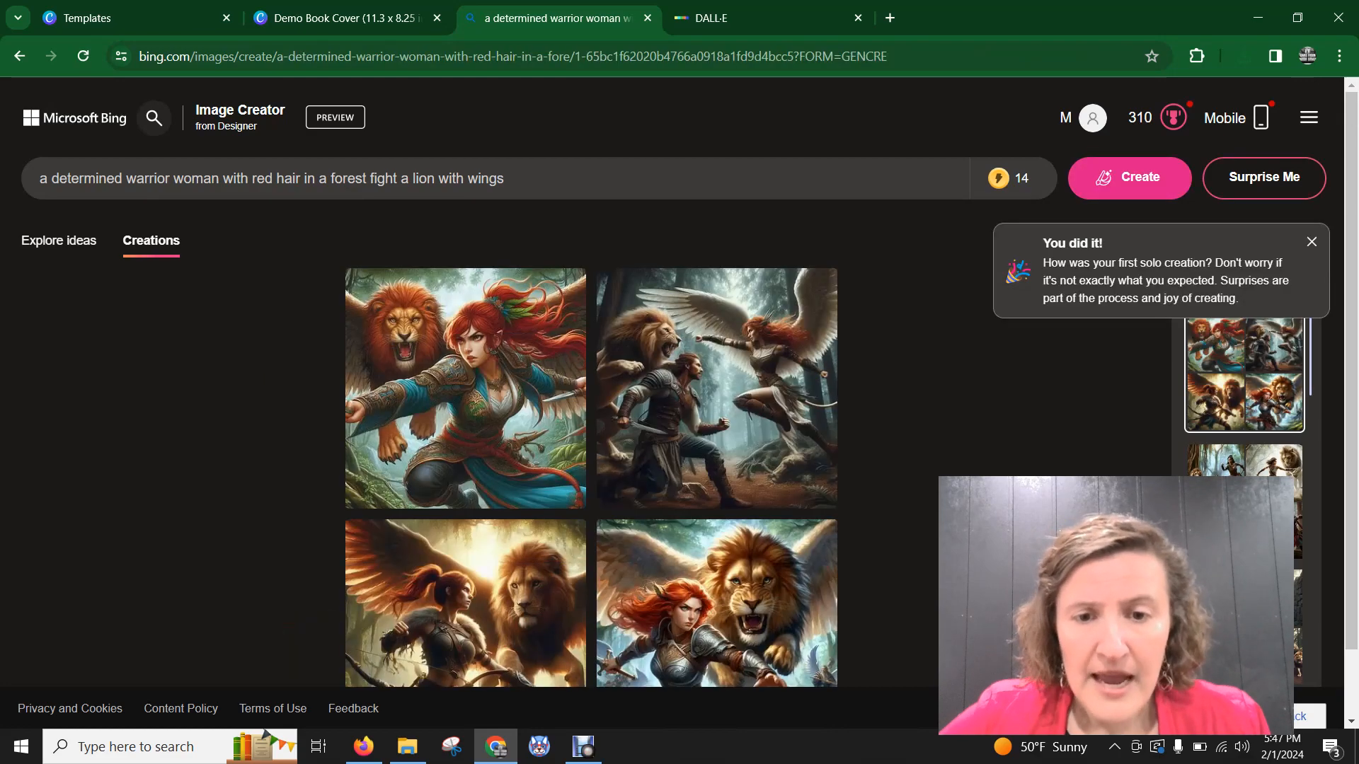
- Insert "realistic" before "determined" in the prompt and generate another set of images
scroll(591, 446, down, 1)
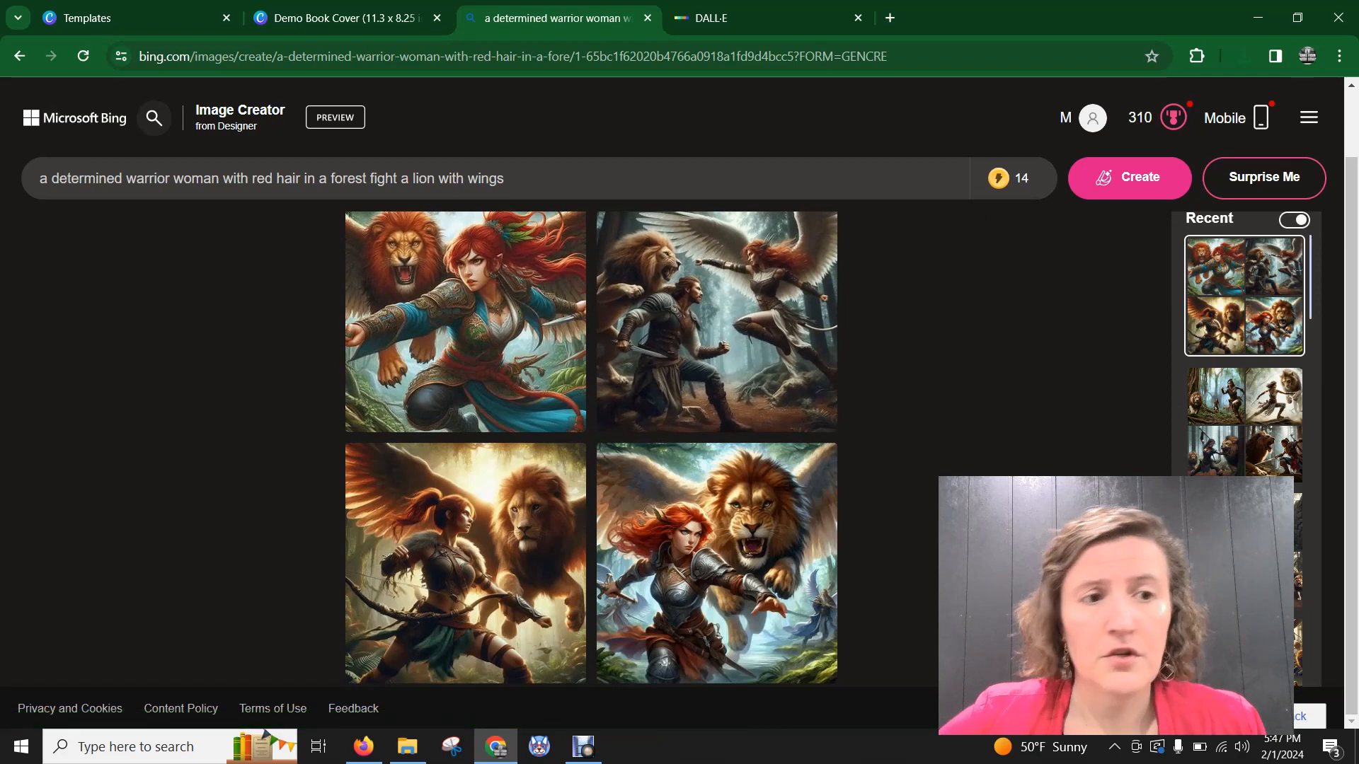
click(52, 178)
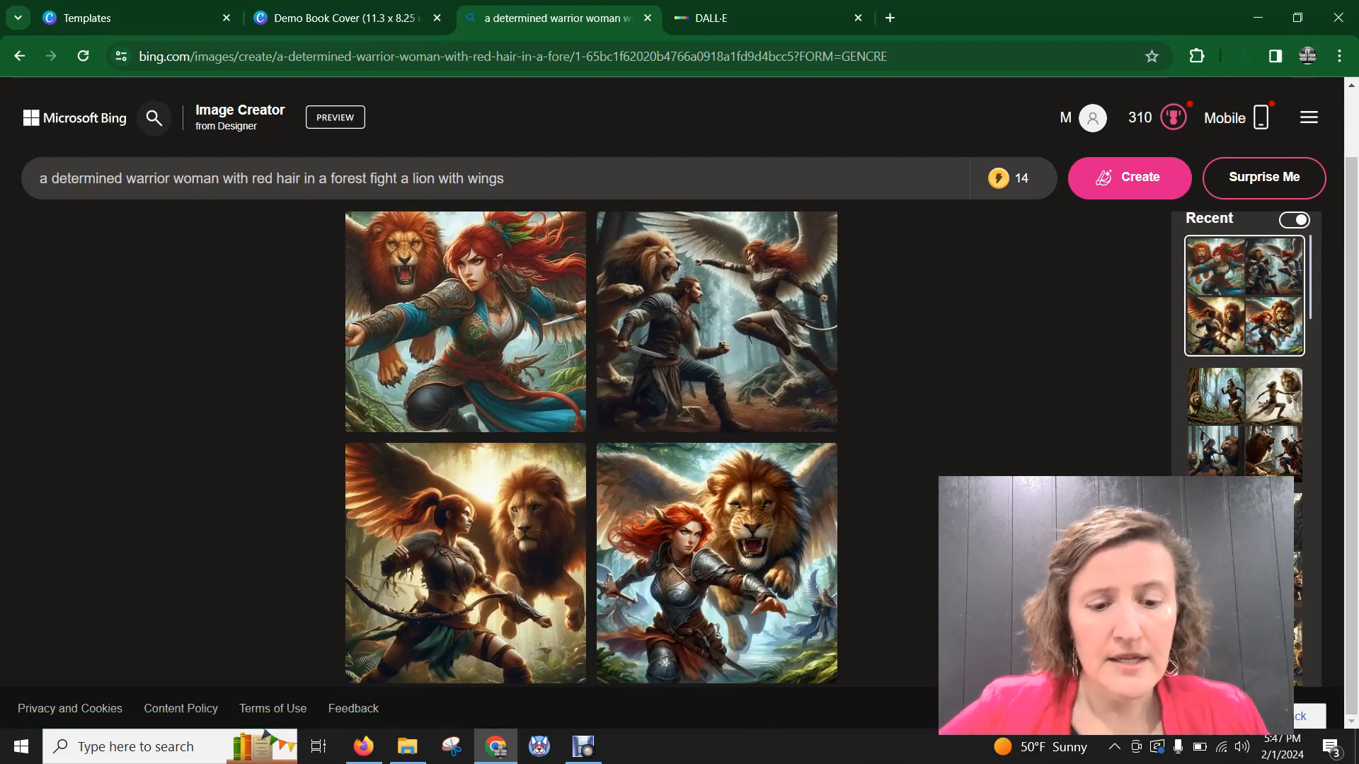
text(realistic)
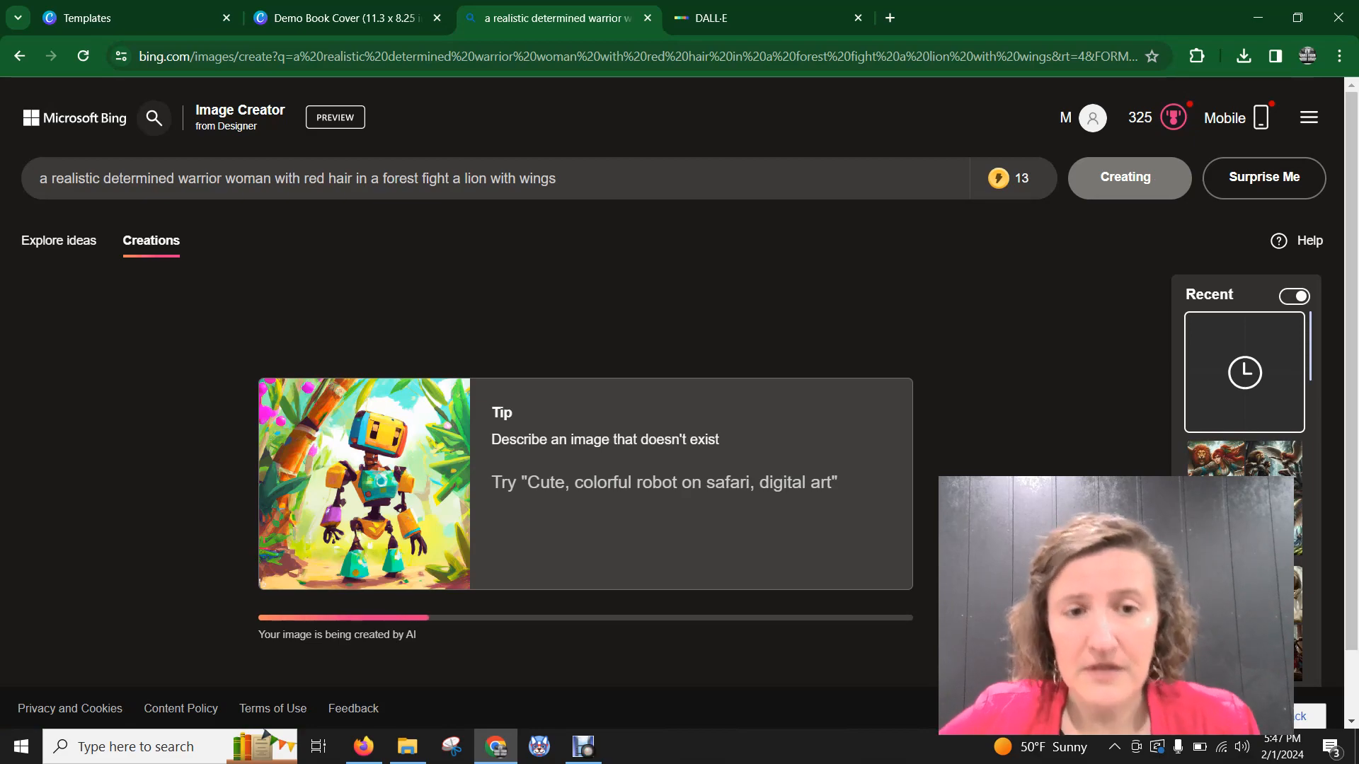
- Preview the image of the kneeling red-haired warrior with the lion beside her
scroll(591, 446, down, 1)
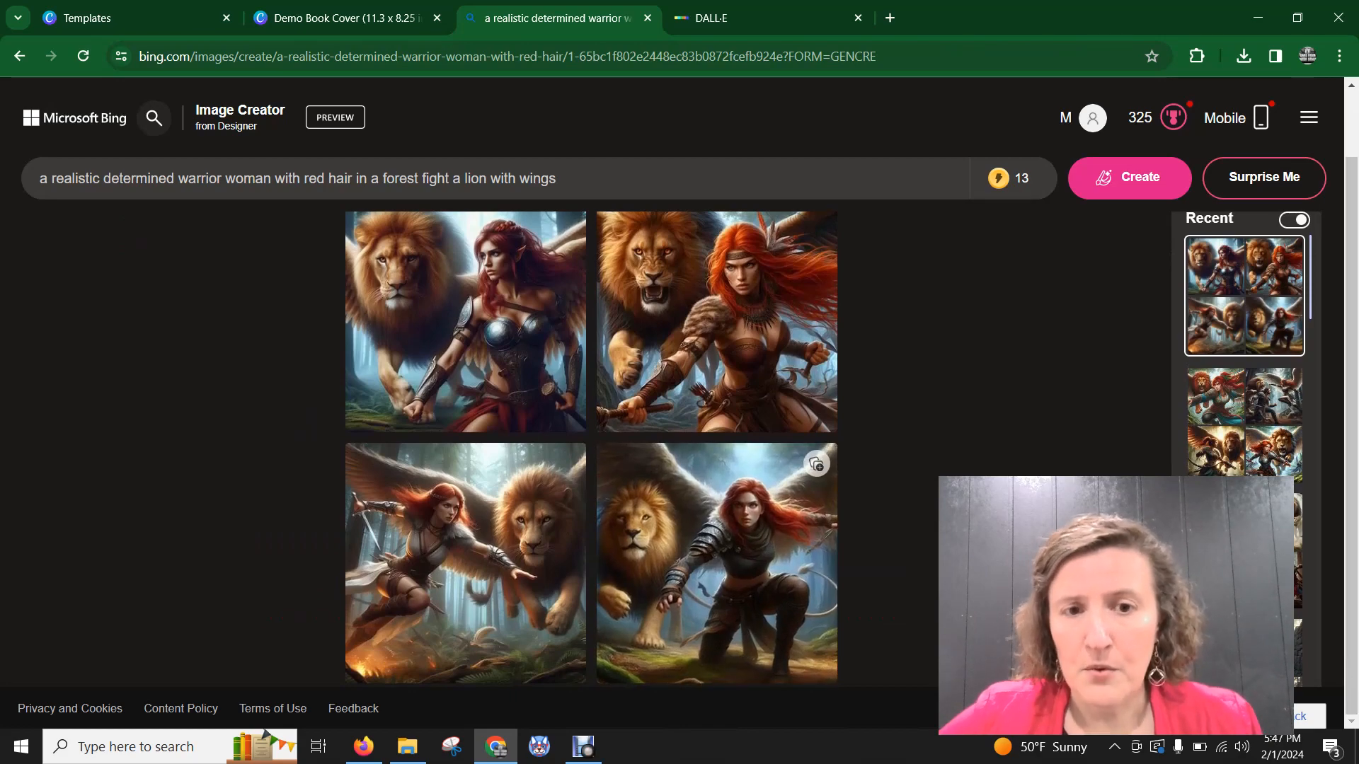
click(737, 609)
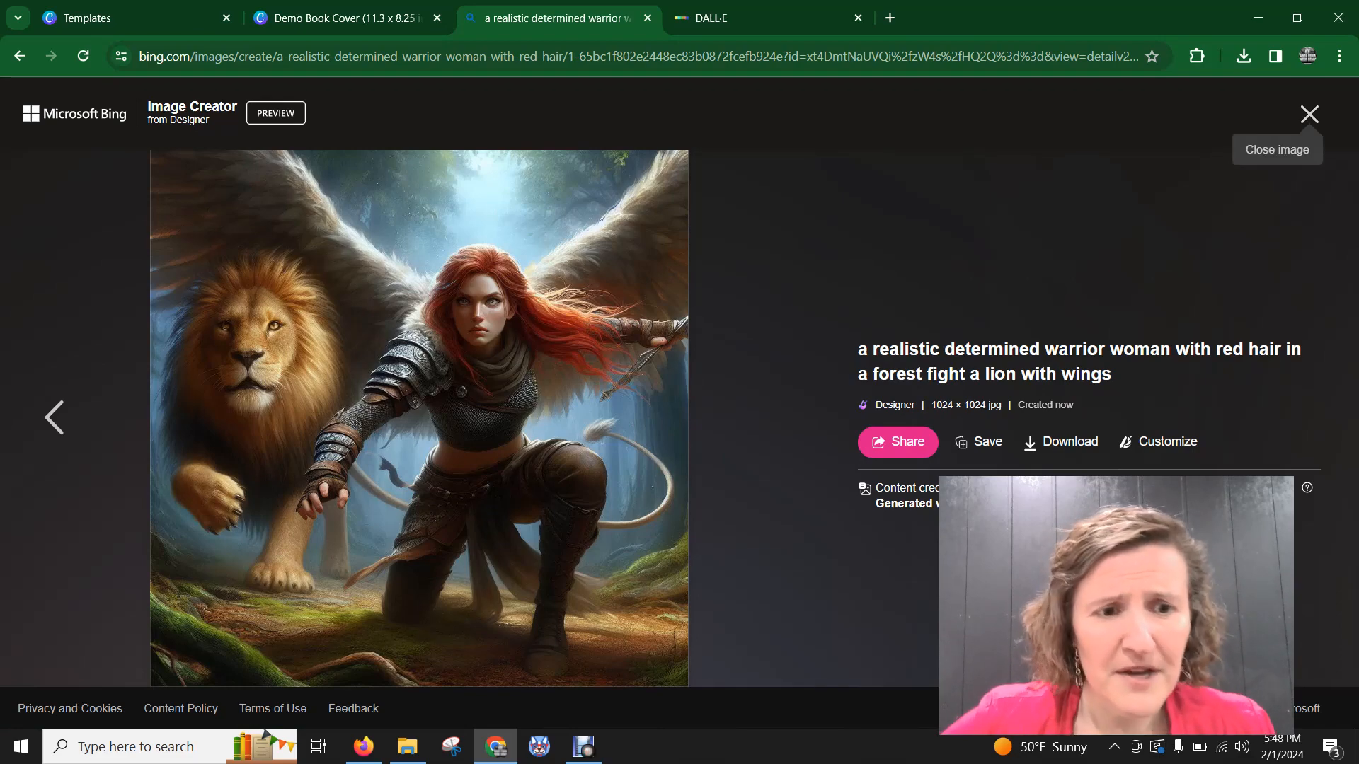
click(1309, 114)
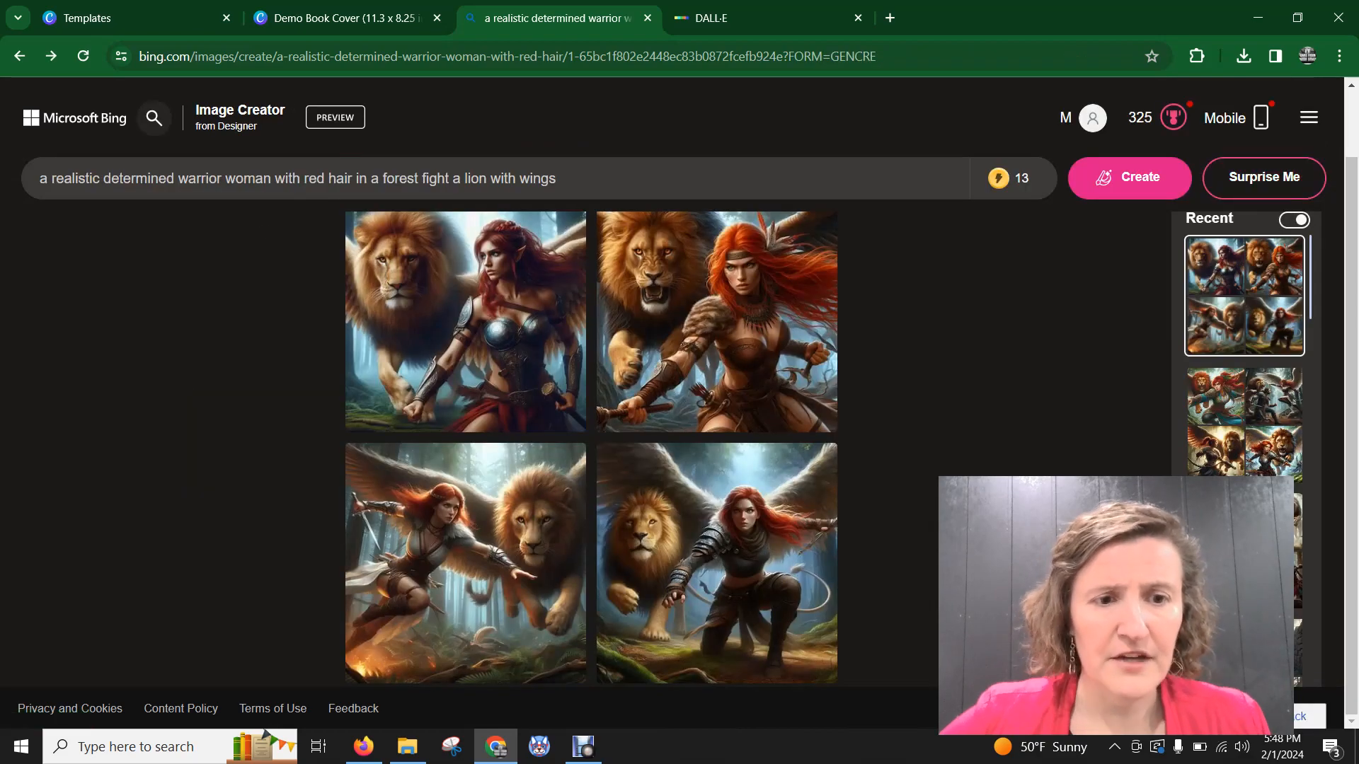
- Save and download the image of the red-haired warrior leaping with a sword beside the winged lion
click(467, 561)
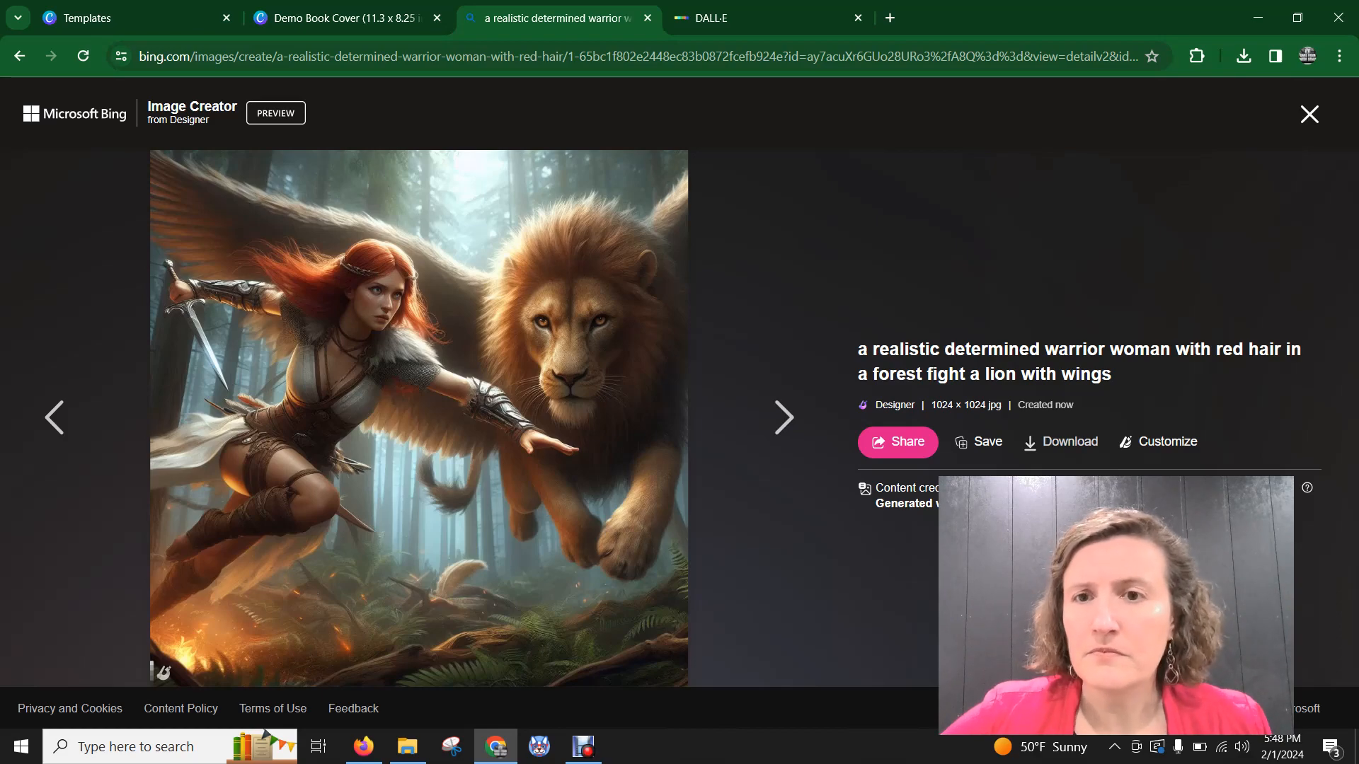
click(980, 441)
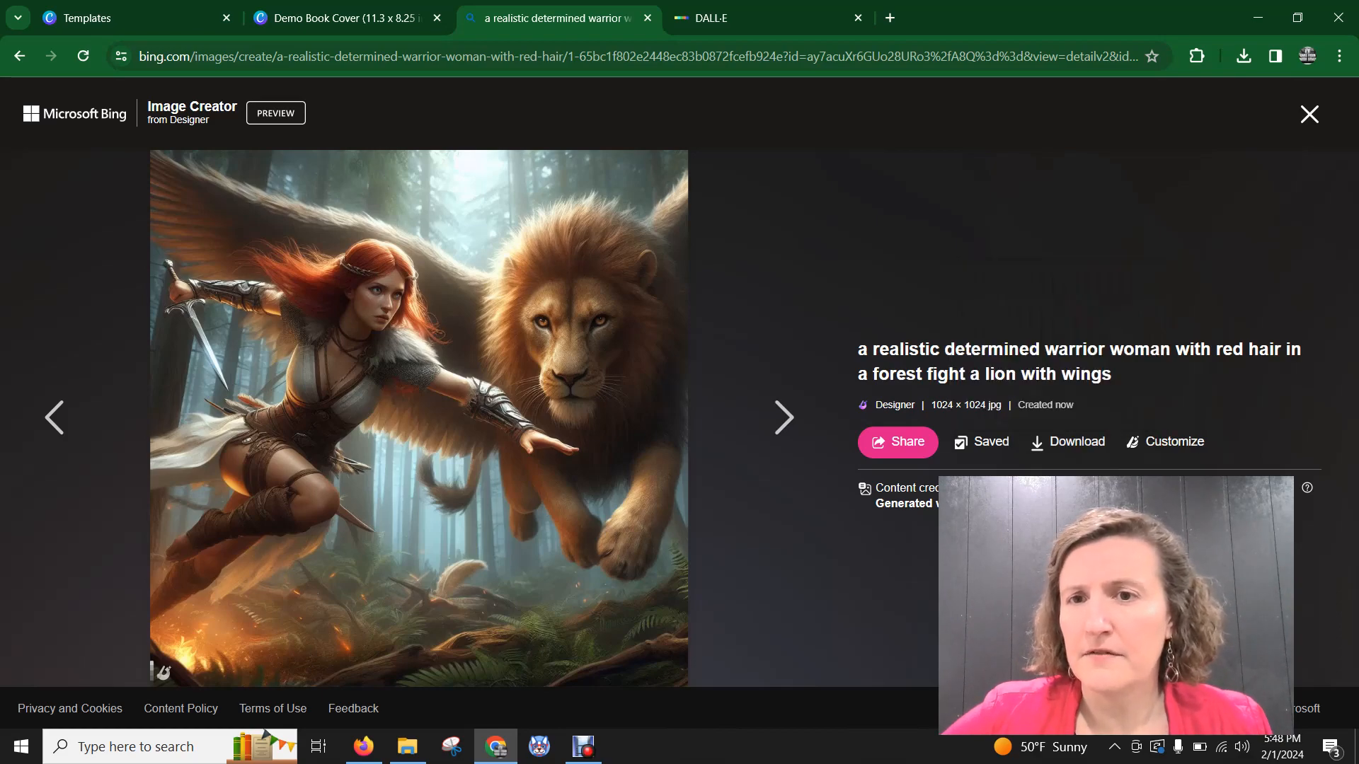
click(1067, 441)
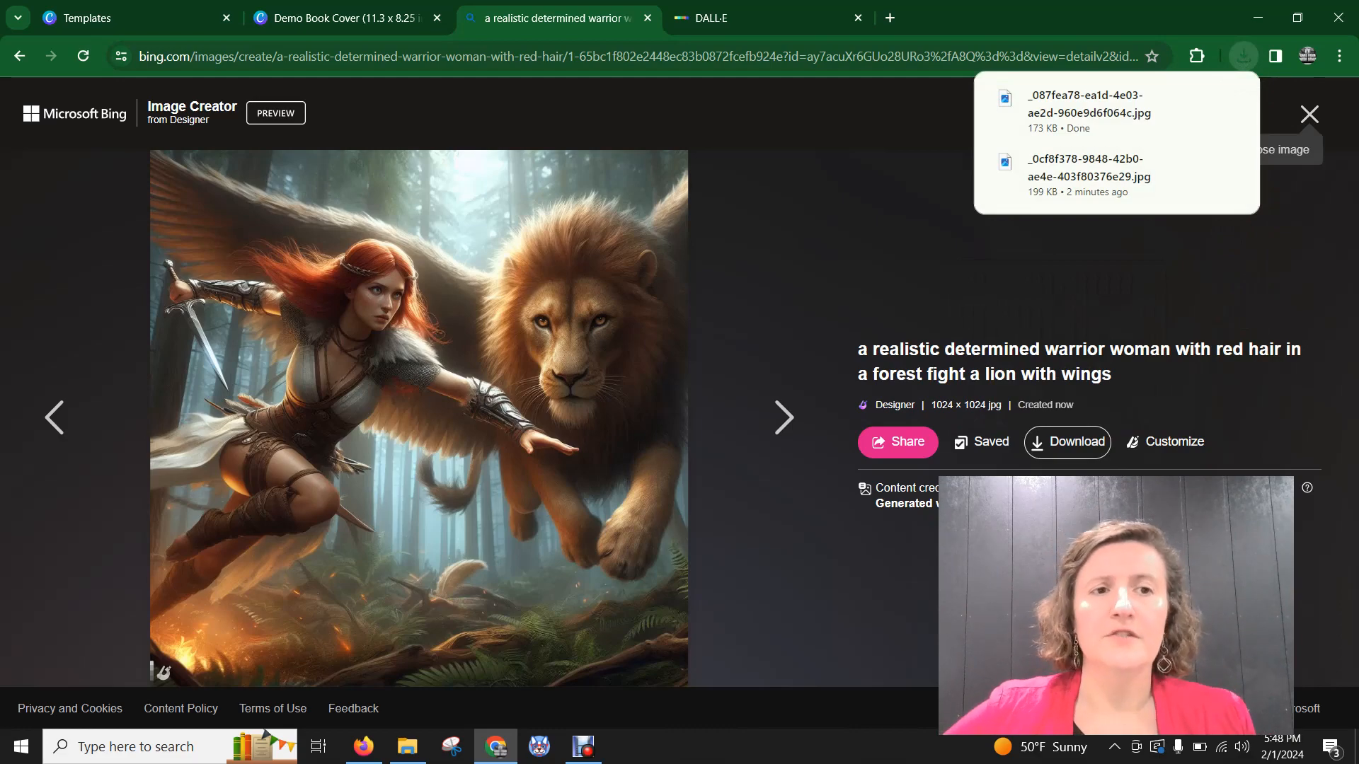
mouse_move(1197, 98)
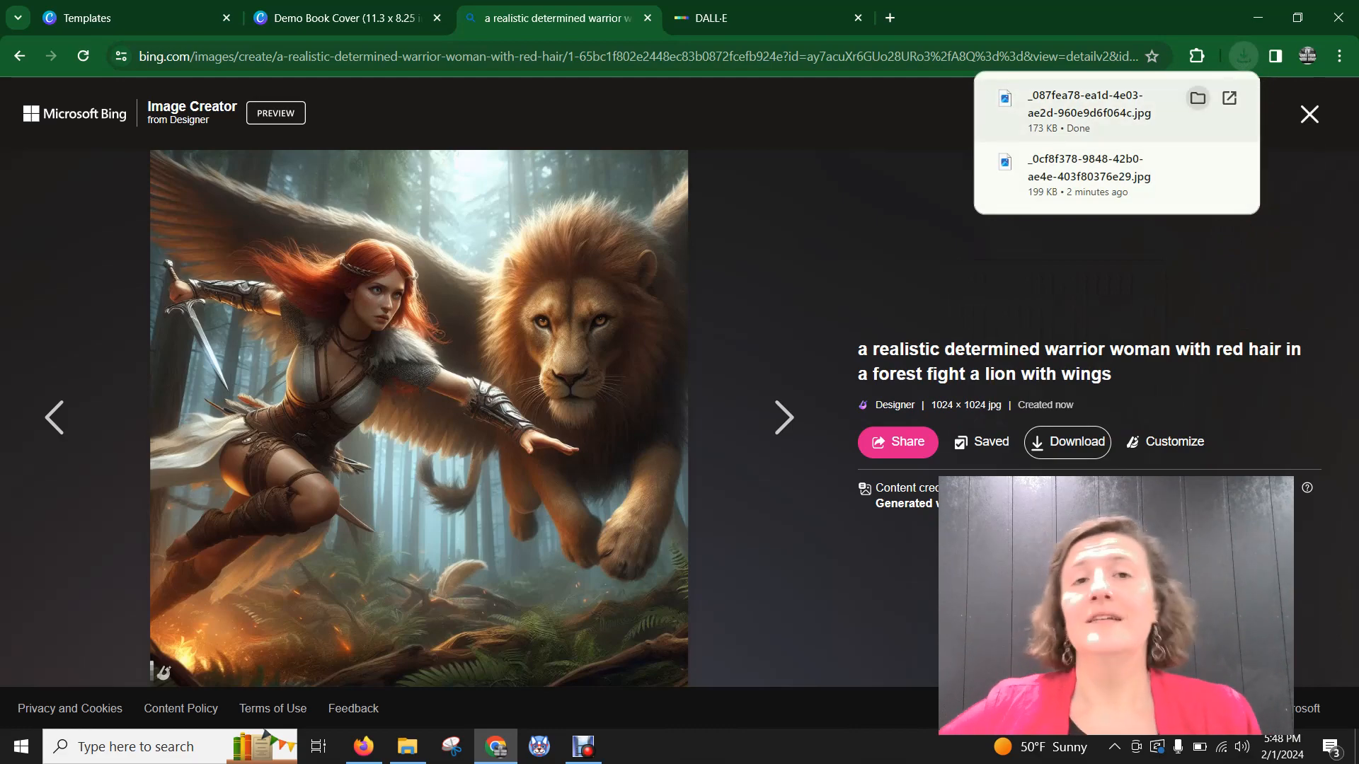
- Switch to DALL·E and place the downloaded image of the warrior and winged lion, uncropped, on the editing canvas
click(1309, 115)
click(741, 18)
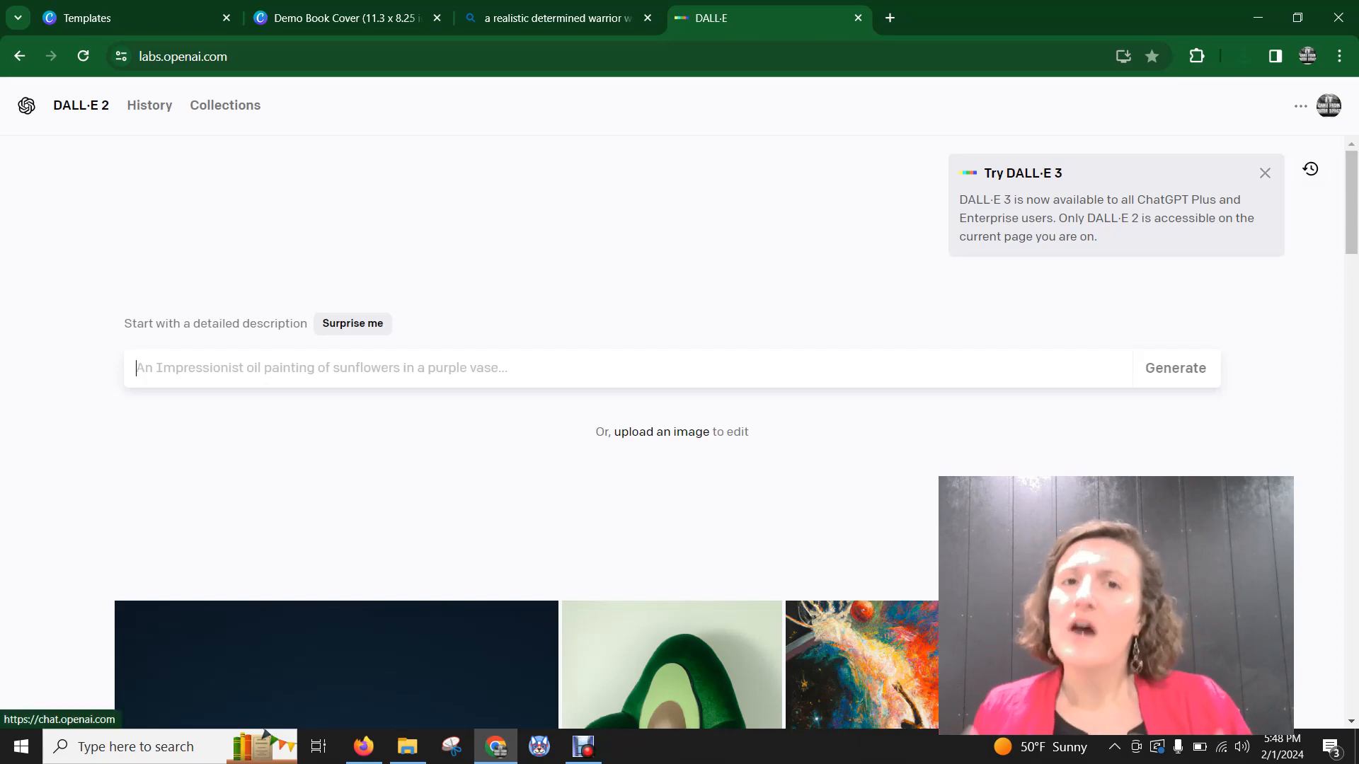
click(1264, 174)
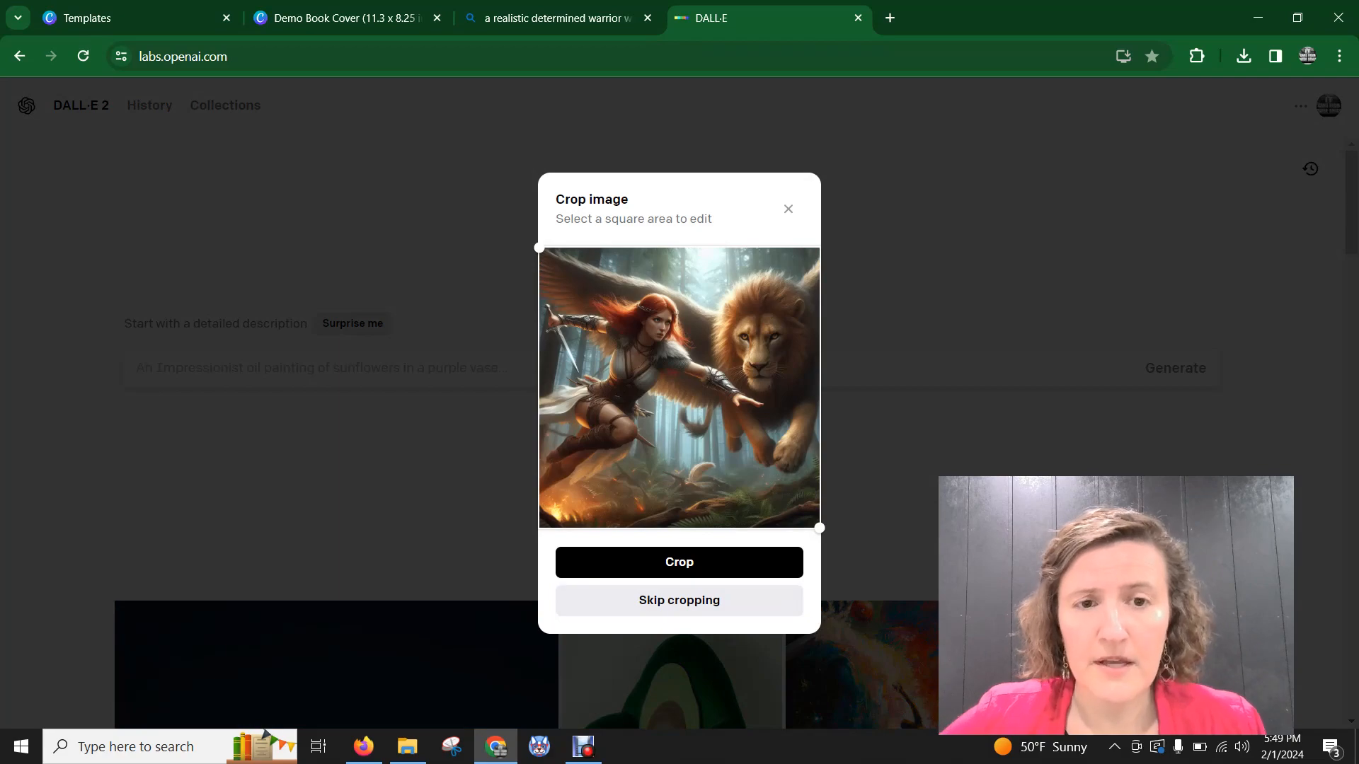
click(680, 600)
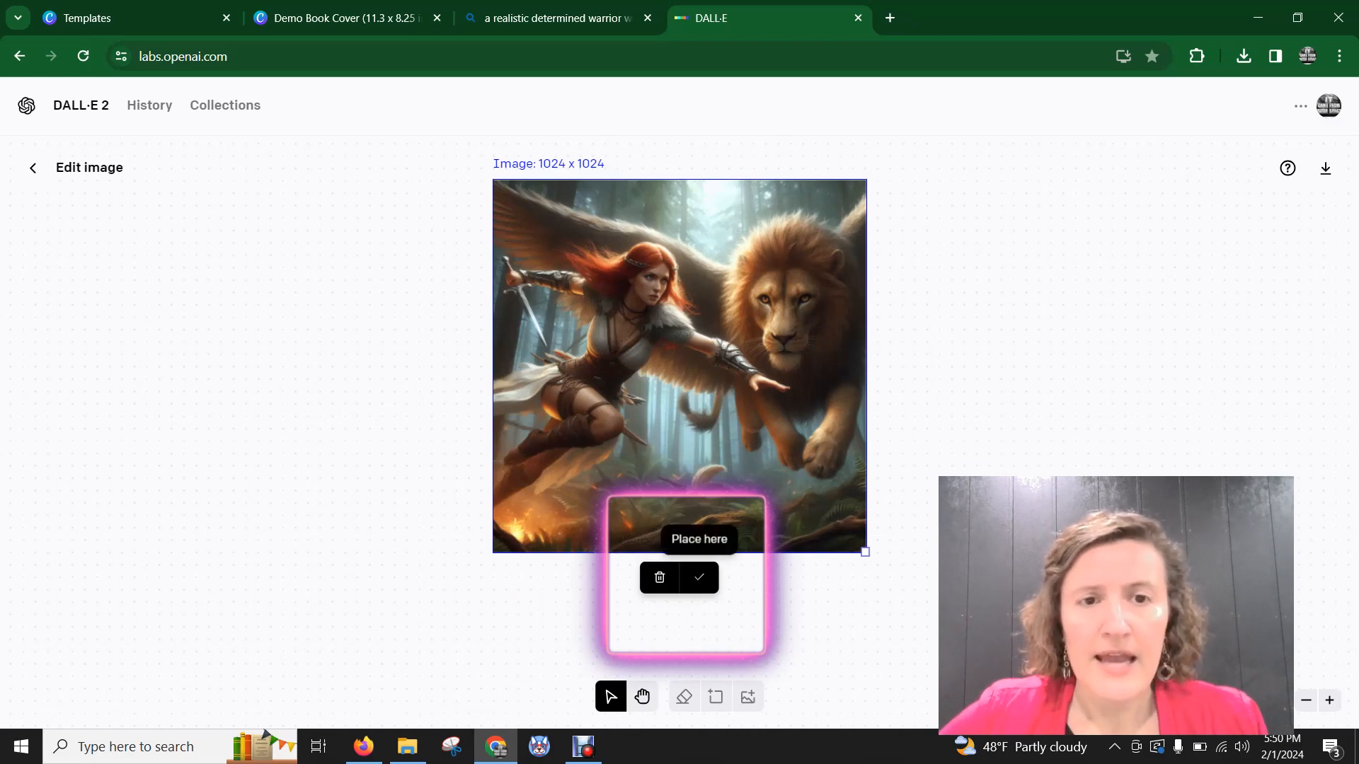
click(699, 578)
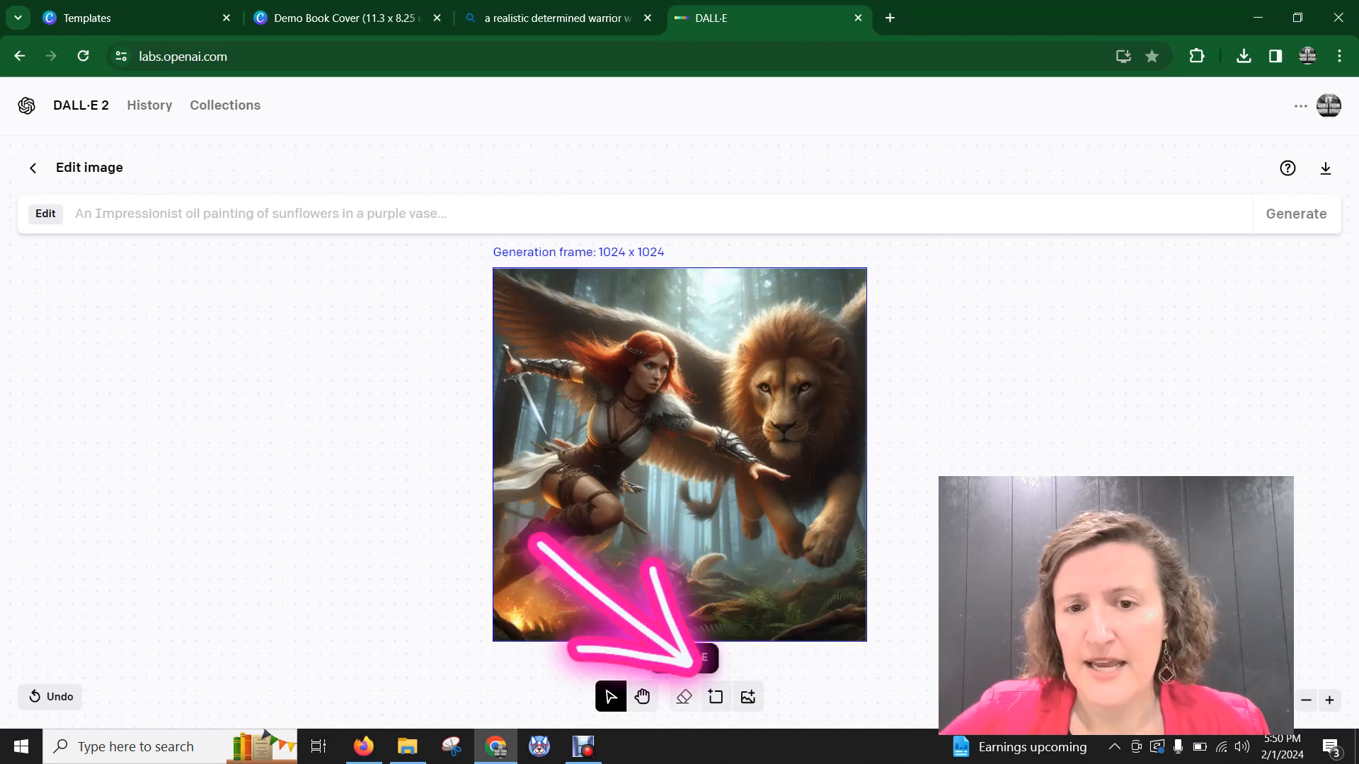
- Add a 1024 x 1024 generation frame overlapping the lion and extending past the image's right edge, and generate "add wing to lion and surrounding forest"
click(715, 697)
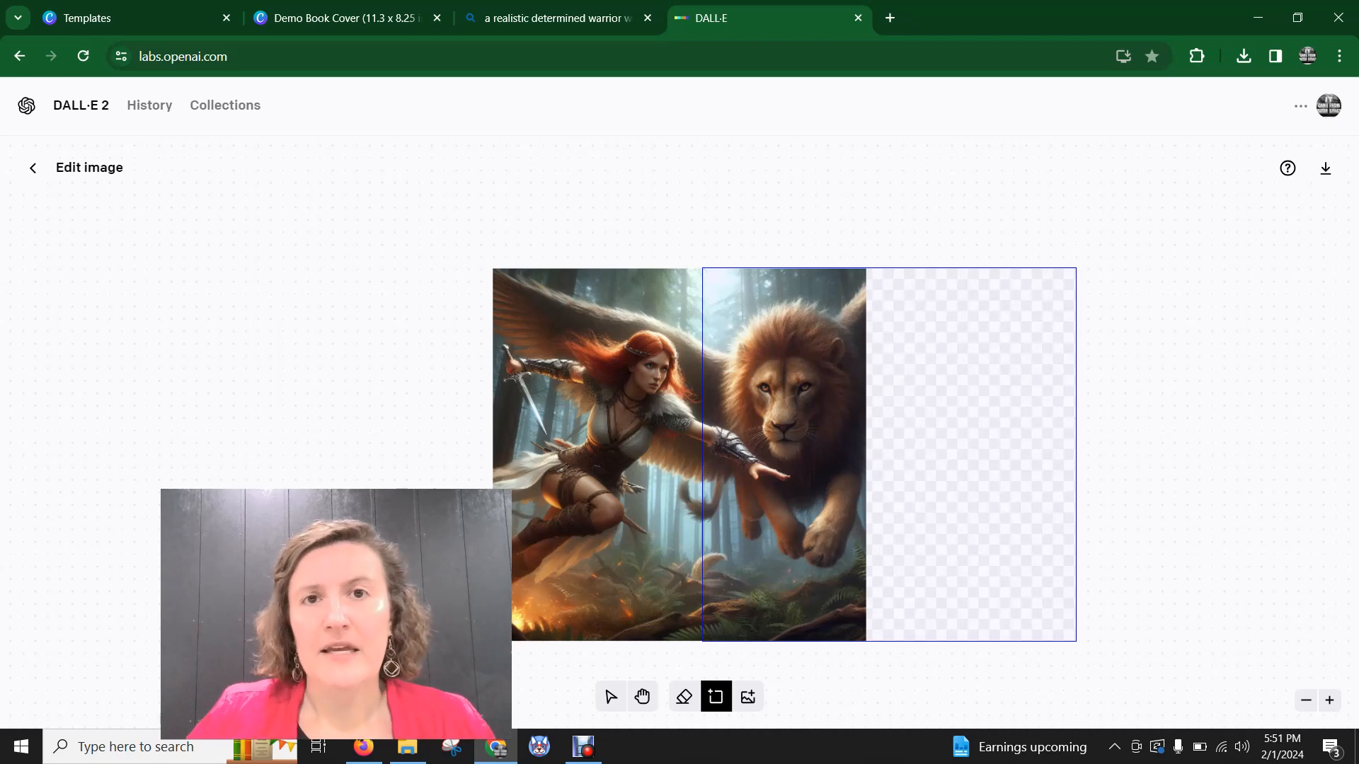
click(889, 455)
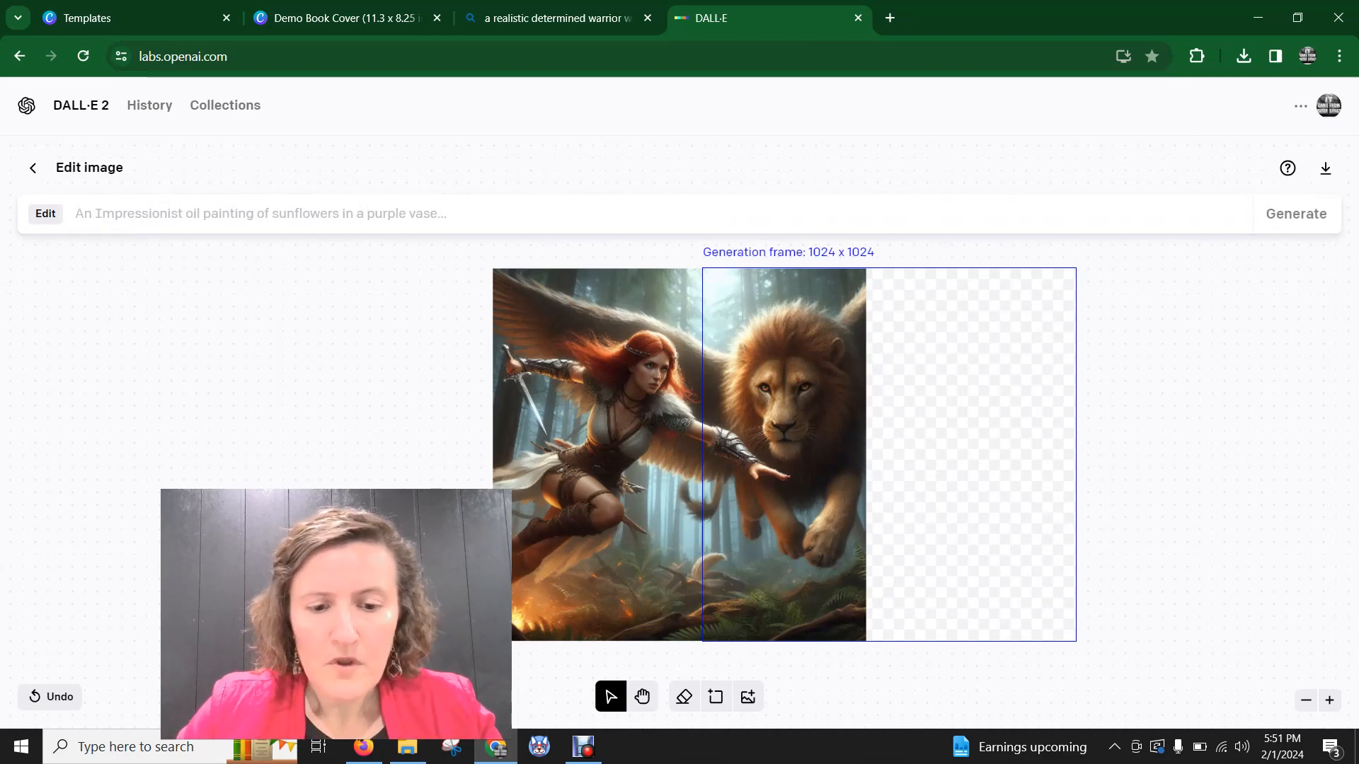
text(add)
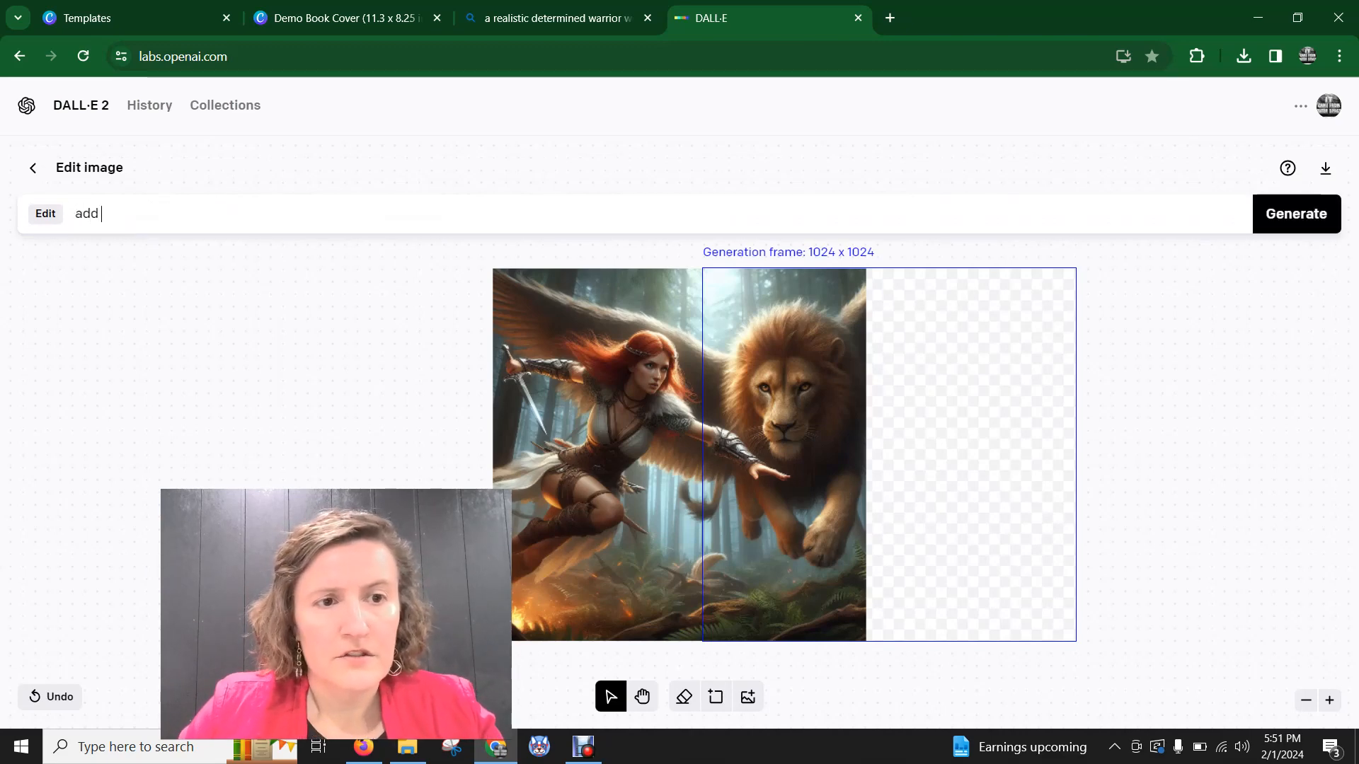
text( wing)
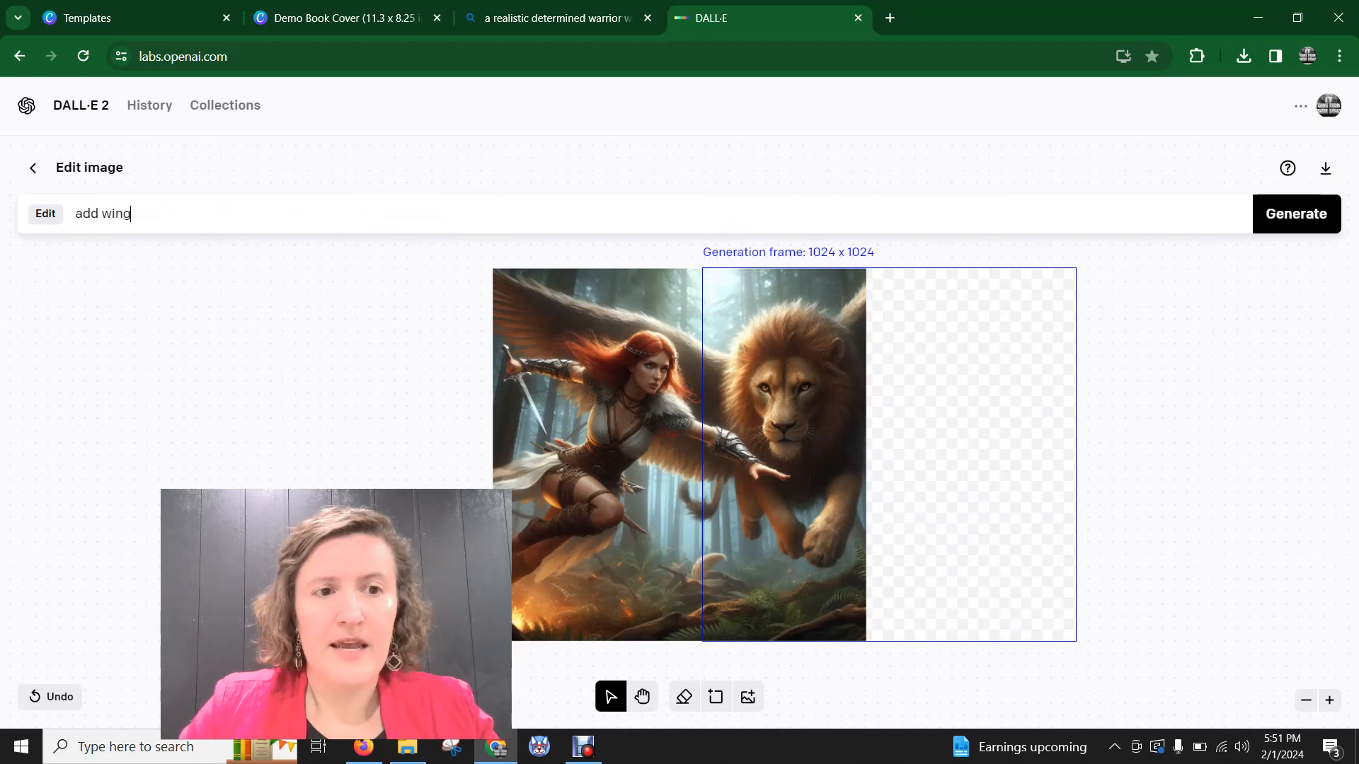
text( to lion)
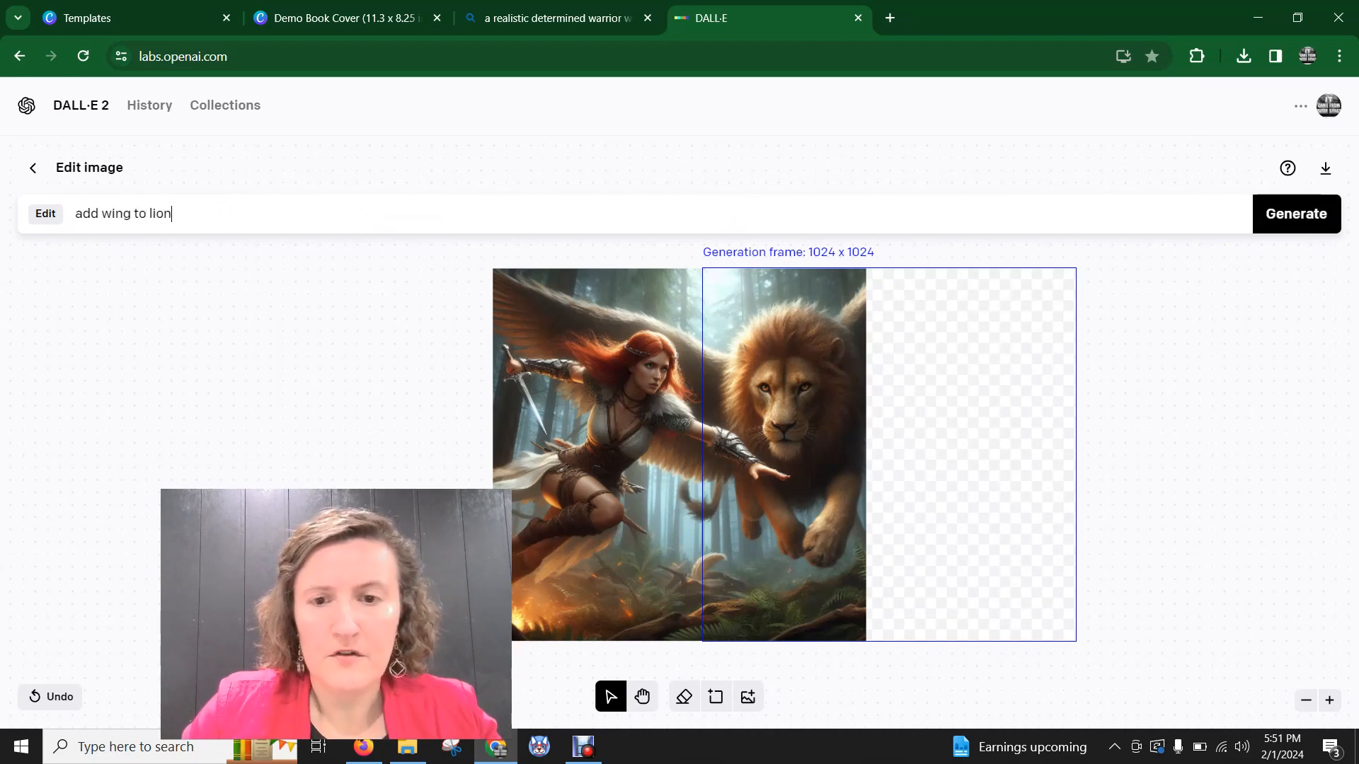
text( and)
text(surrounding forewwst)
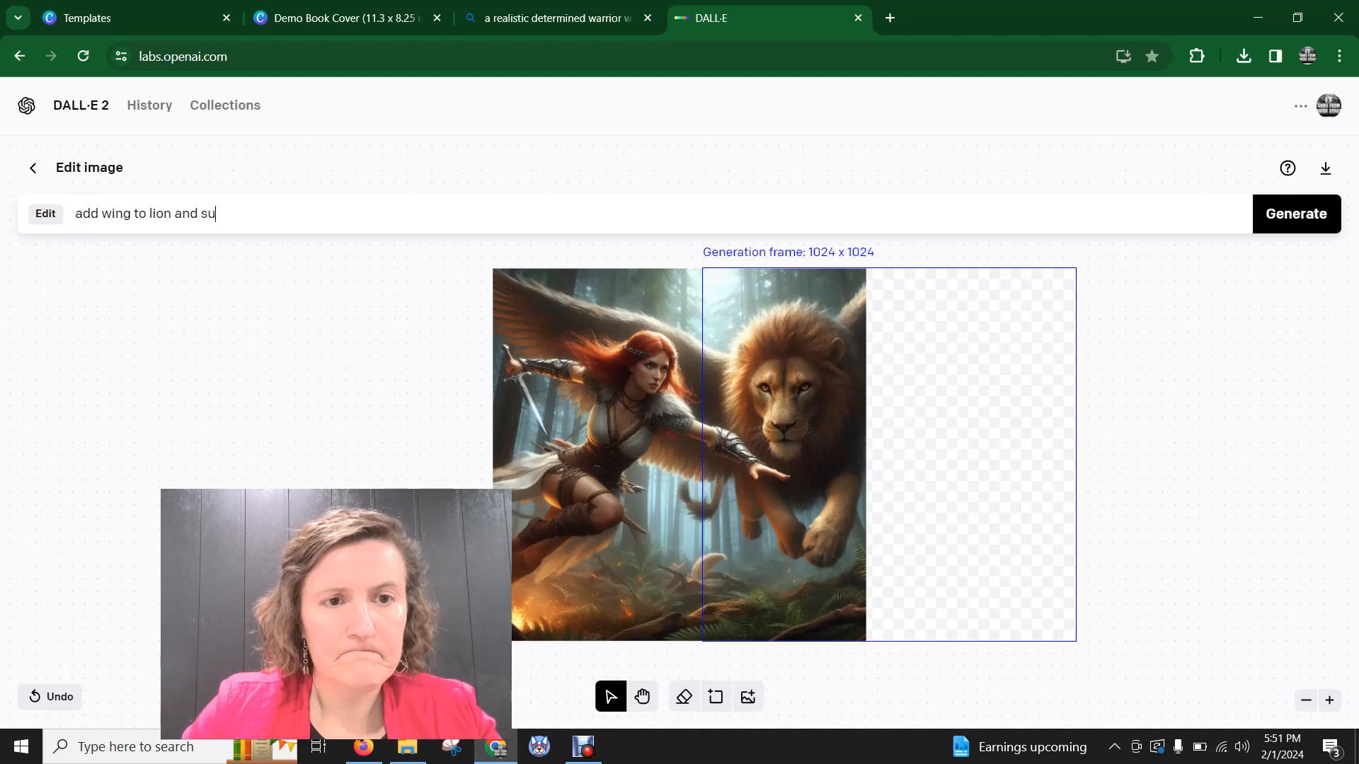
key(BackSpace)
key(BackSpace)
key(BackSpace)
key(BackSpace)
key(BackSpace)
text(est)
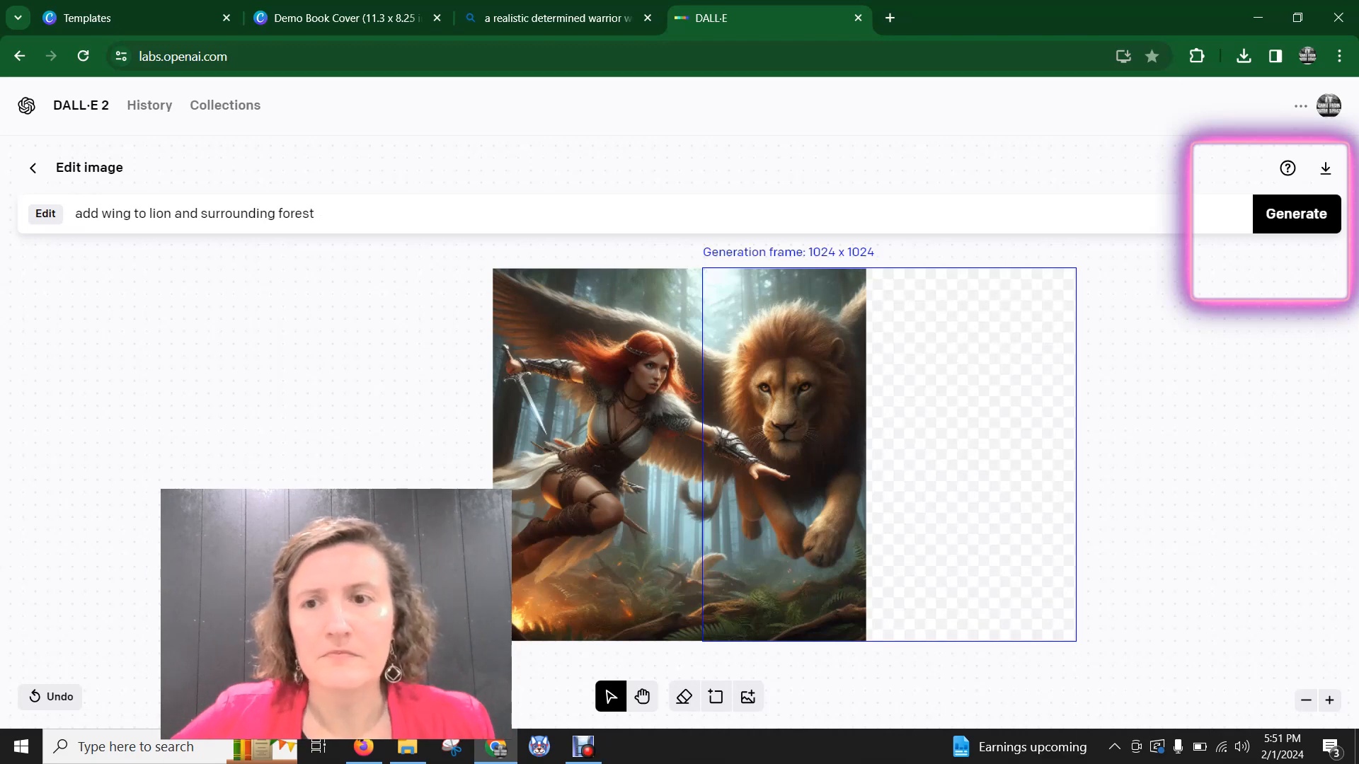
key(Return)
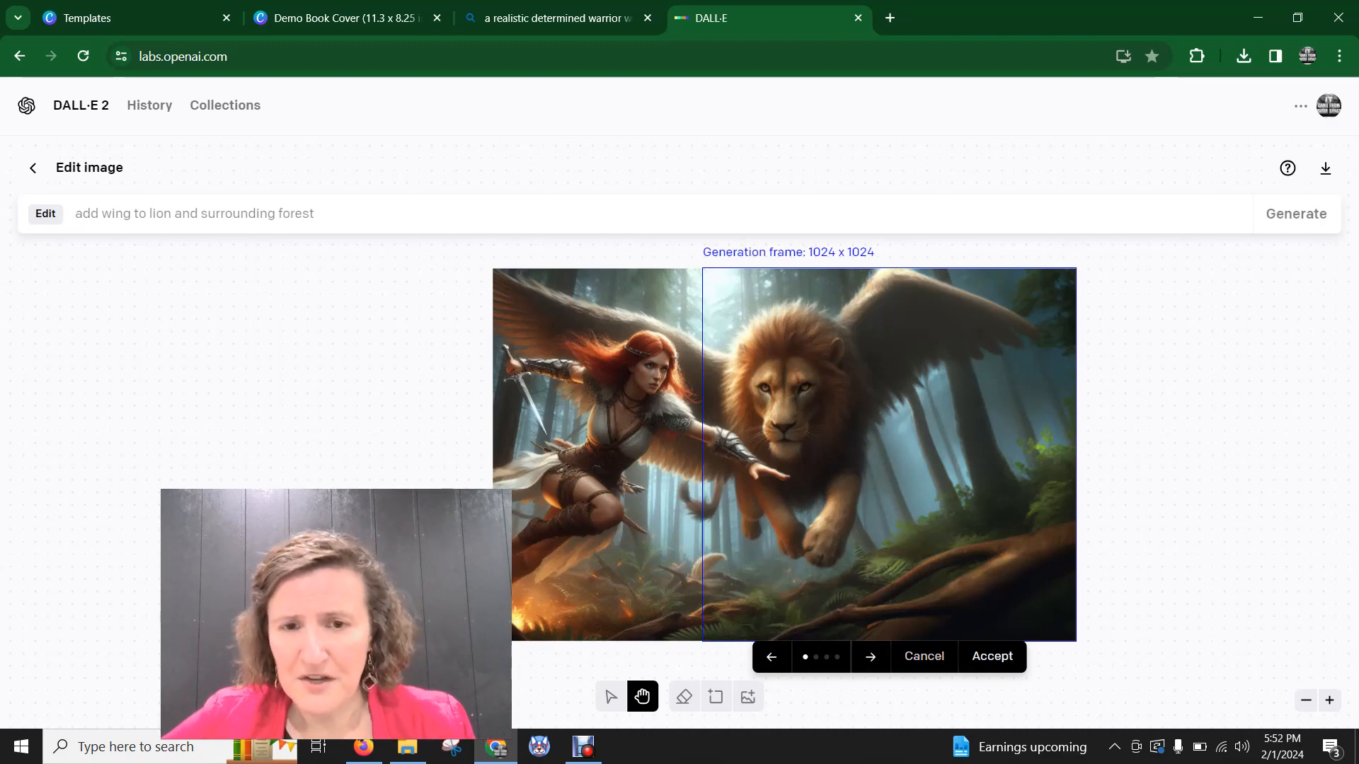
- Compare the four generated extensions, accept the first one, and download the widened image
click(871, 657)
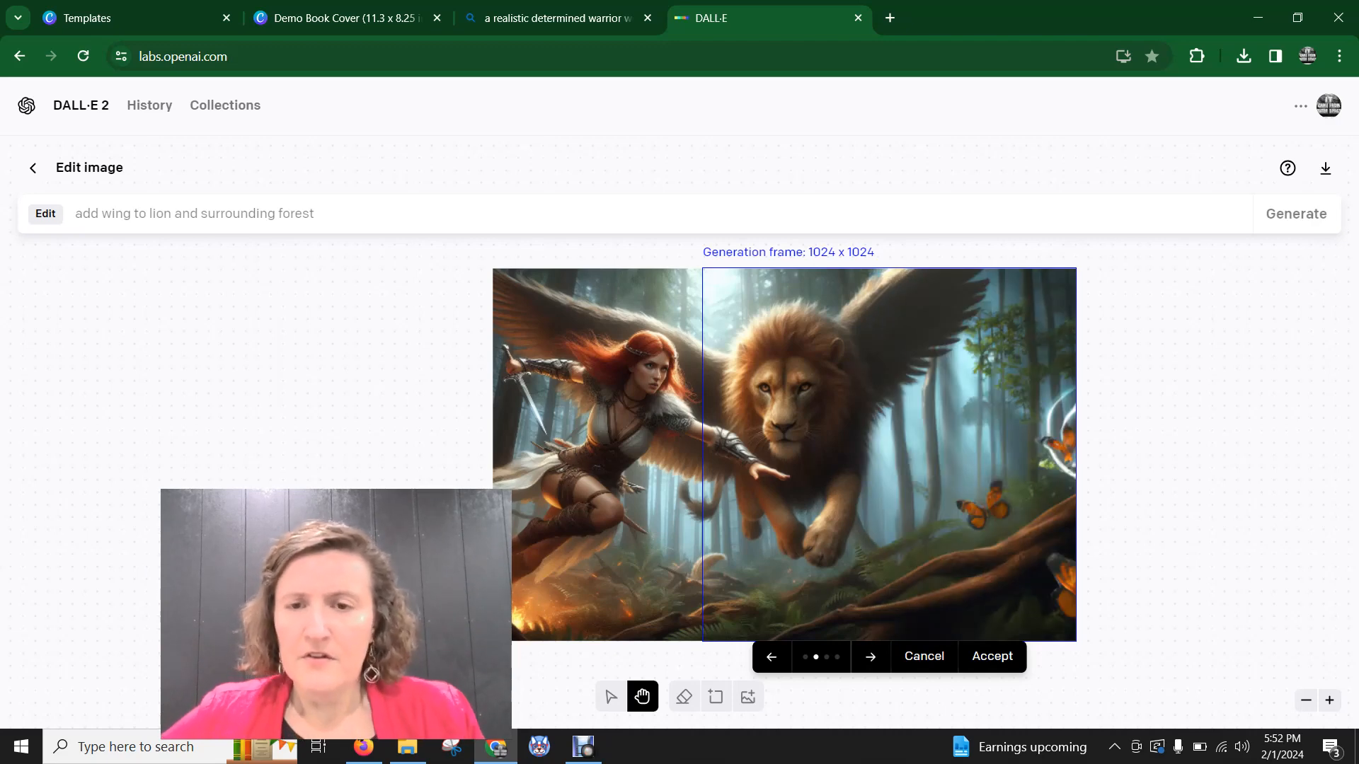
click(870, 657)
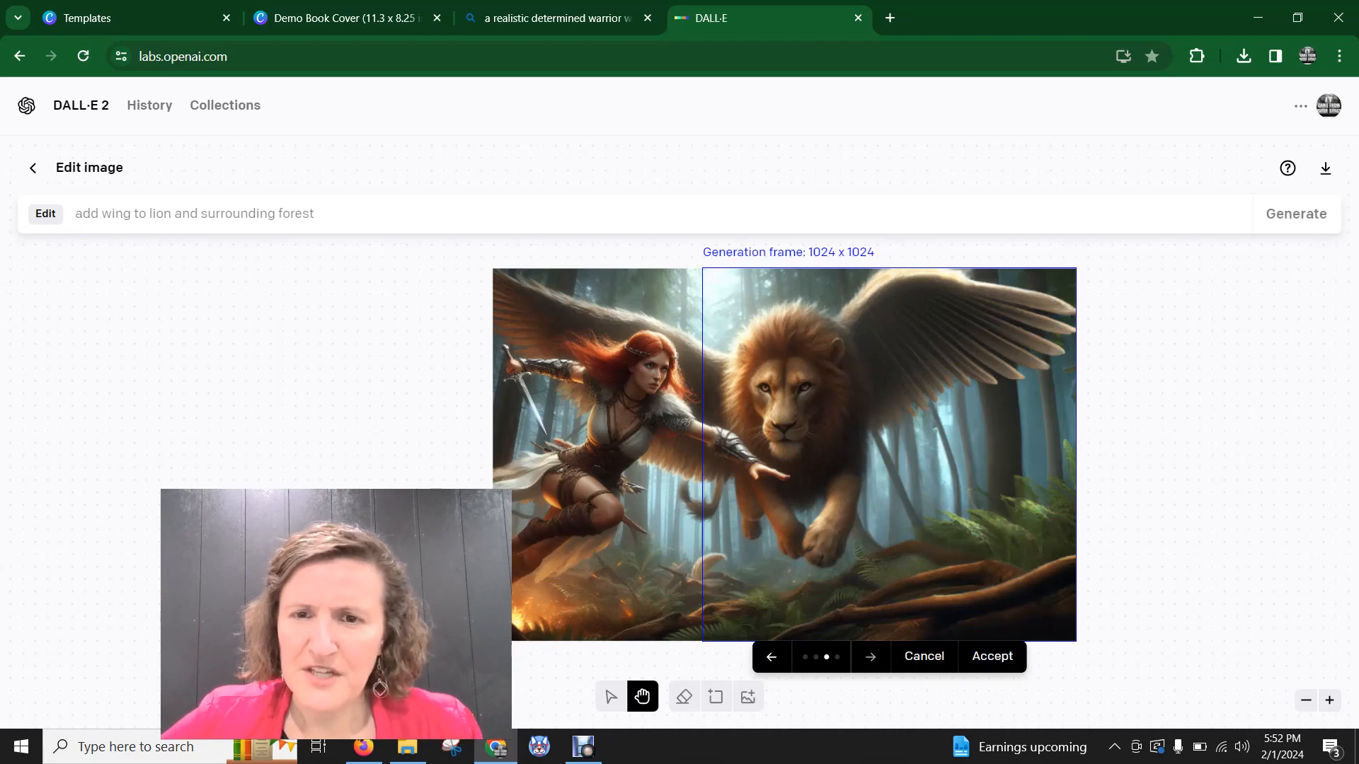
click(870, 657)
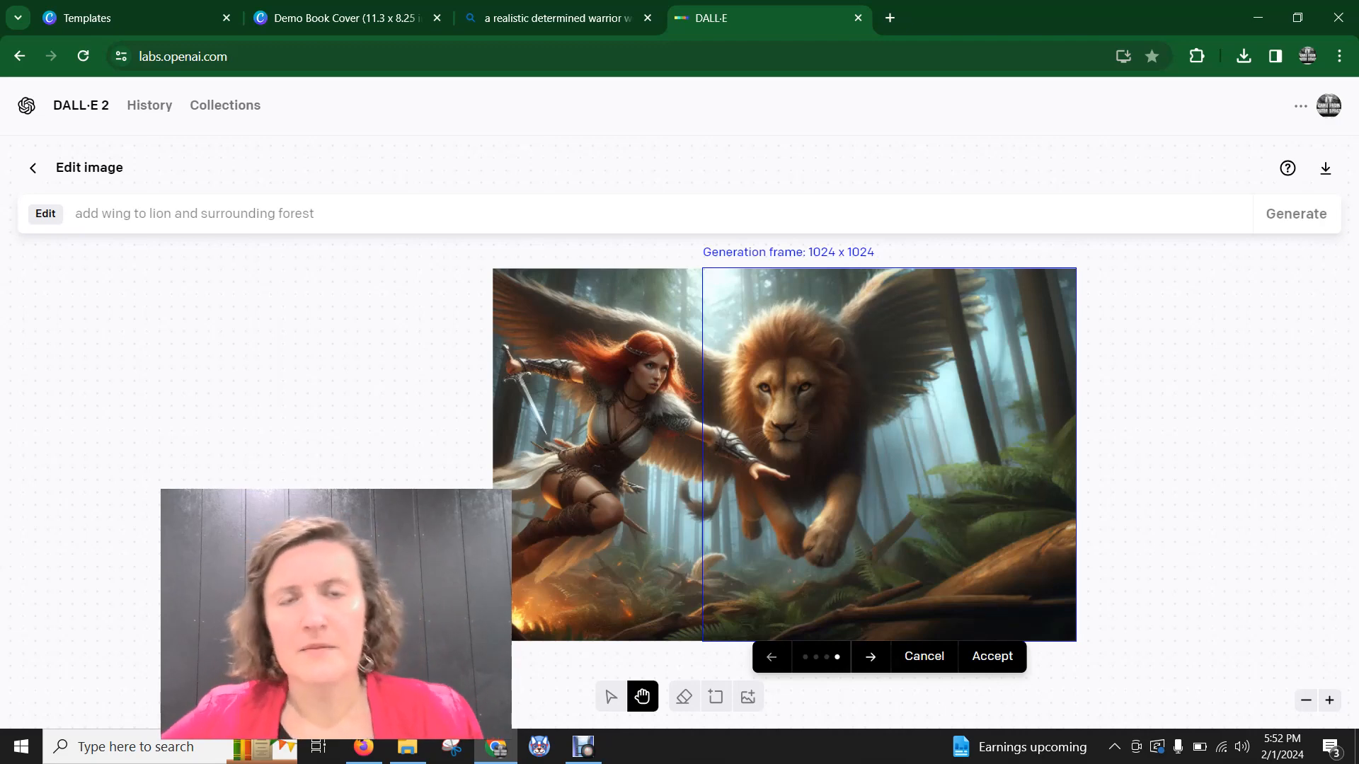
click(772, 657)
click(771, 657)
click(771, 656)
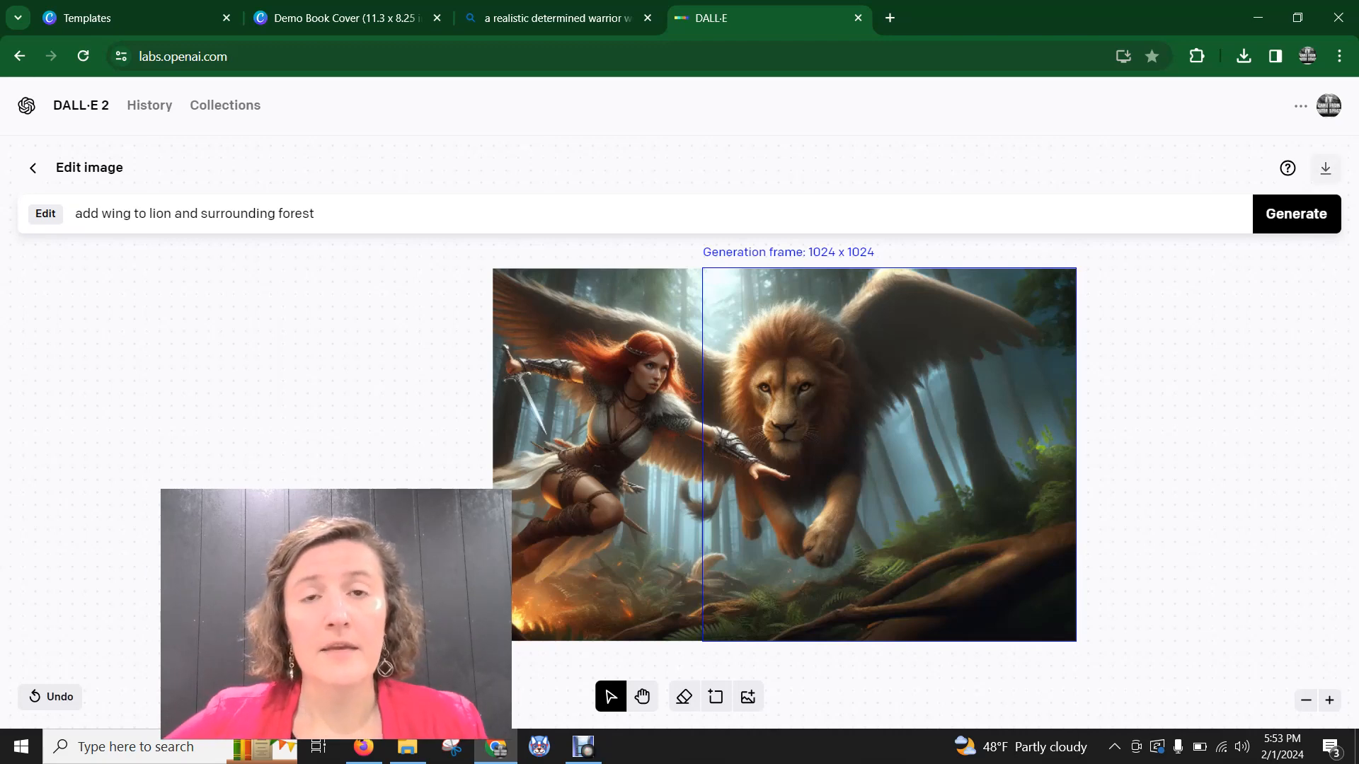
click(1326, 168)
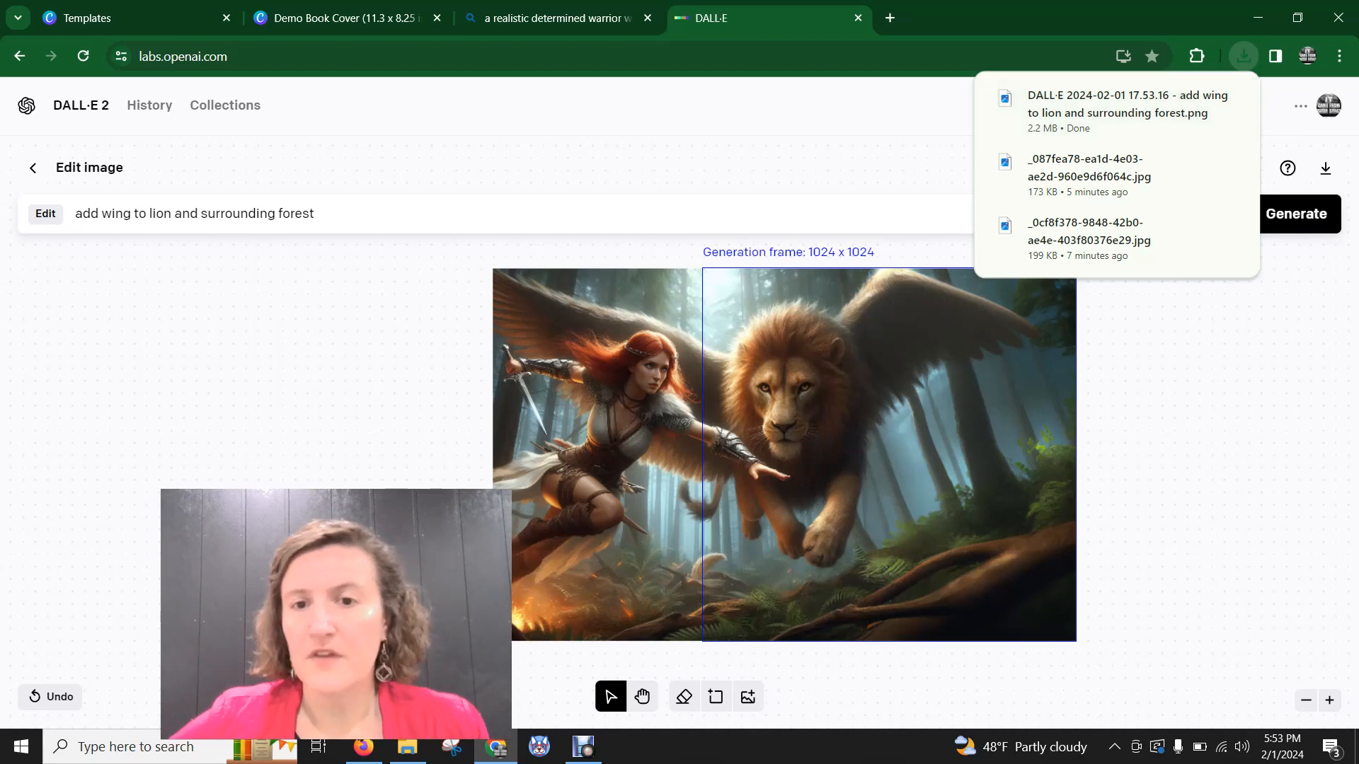
- Switch to the Canva book cover design and fill the whole cover with the uploaded warrior and lion image
click(347, 17)
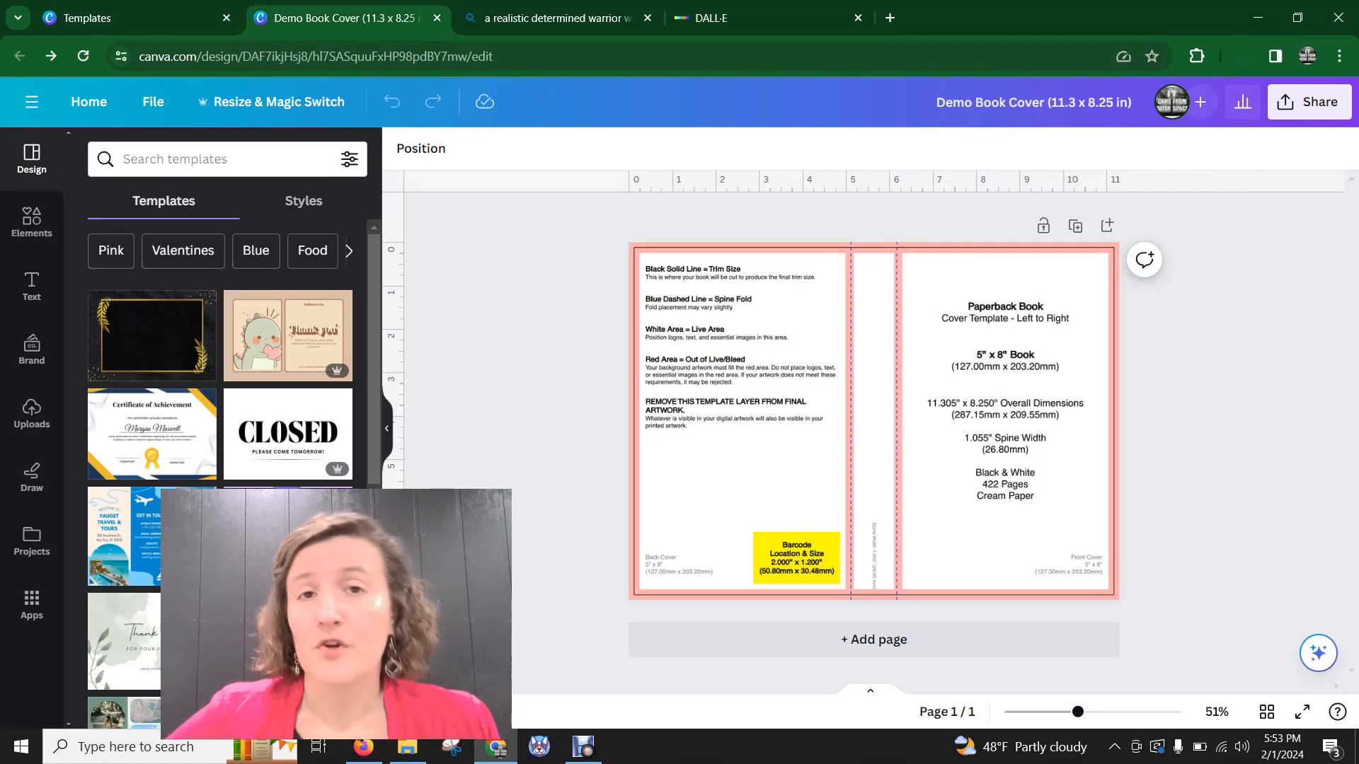
click(32, 414)
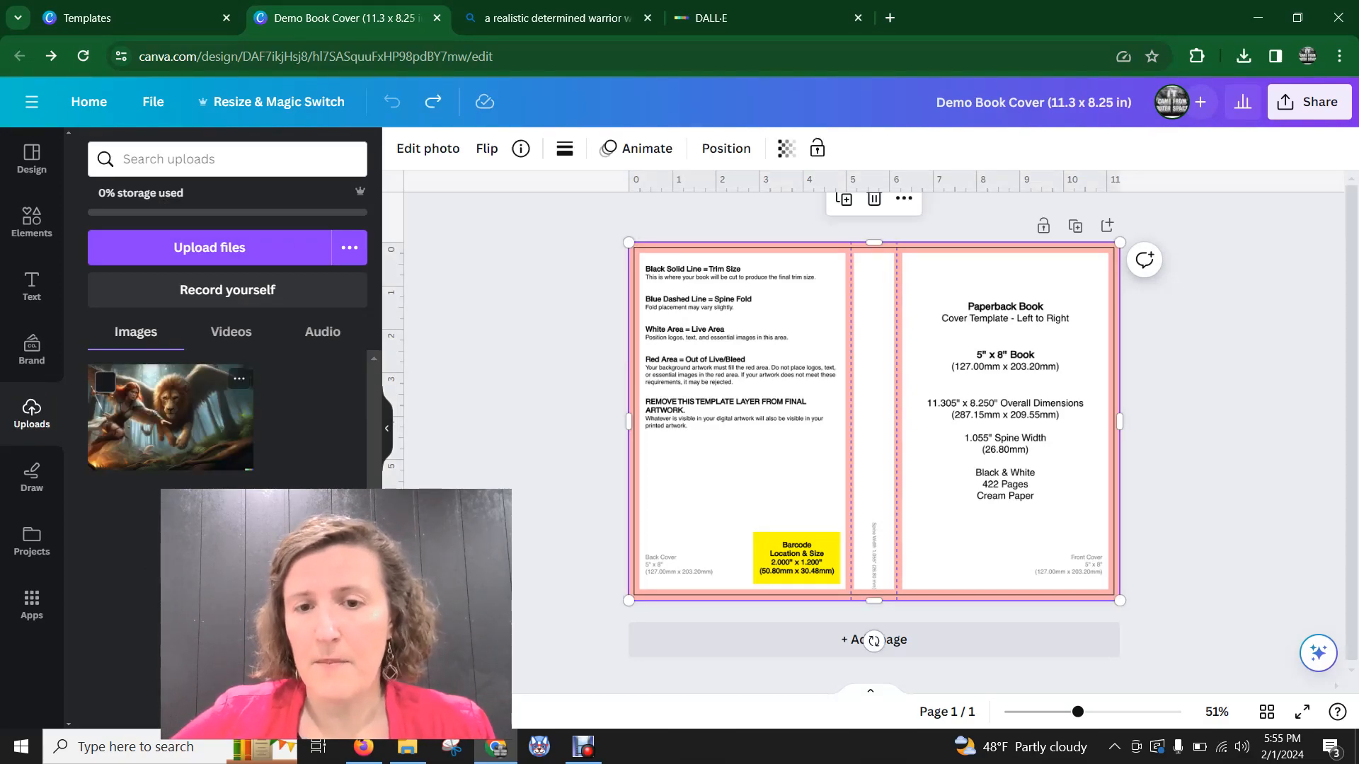
drag(171, 418, 850, 429)
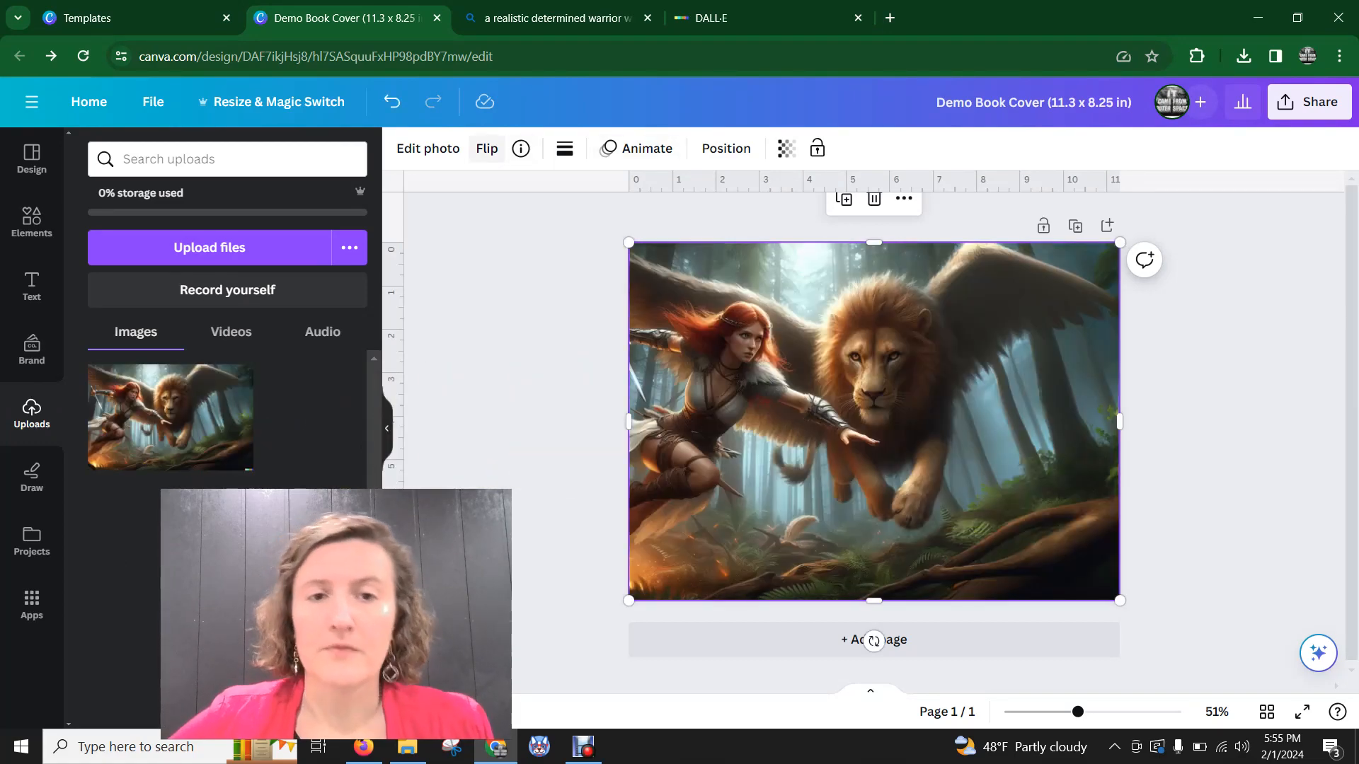
- Flip the cover image horizontally so the warrior woman is on the front cover side
click(487, 147)
click(487, 148)
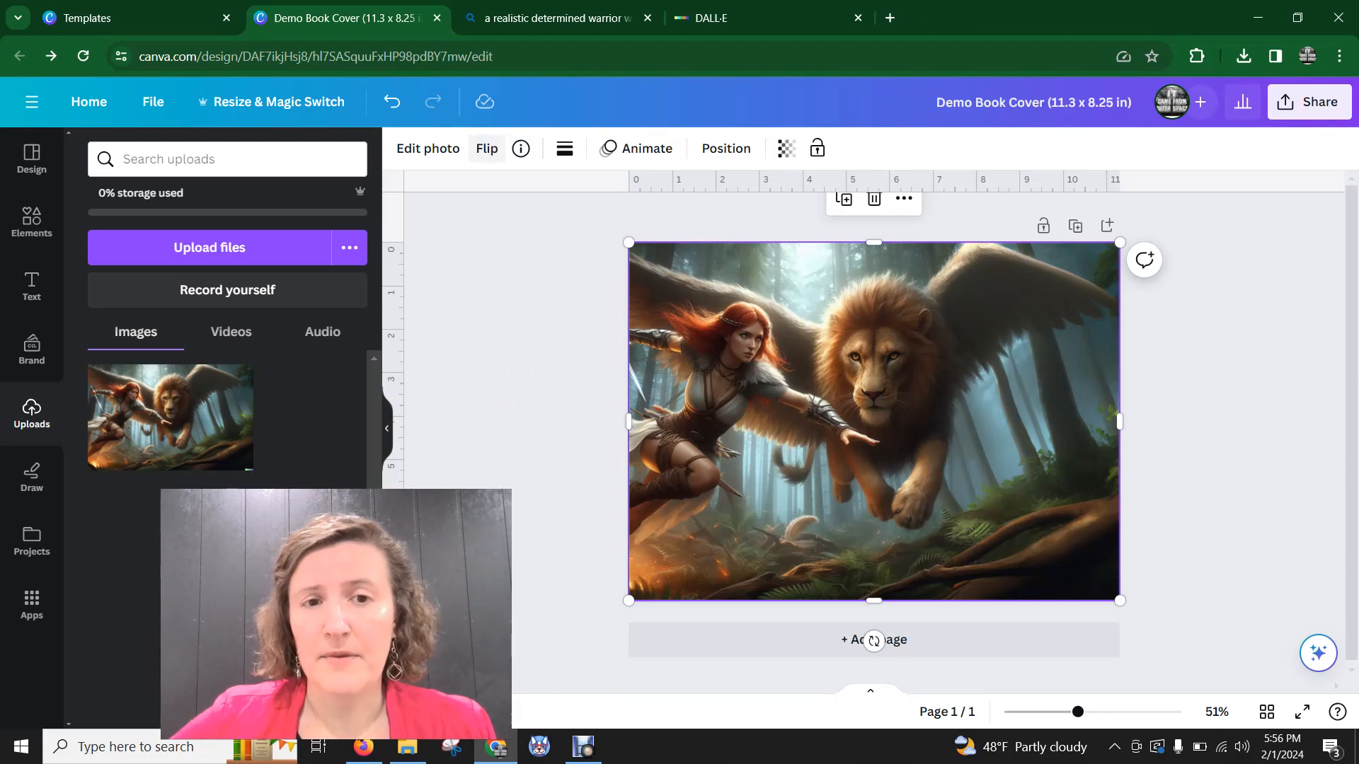
click(487, 148)
click(553, 194)
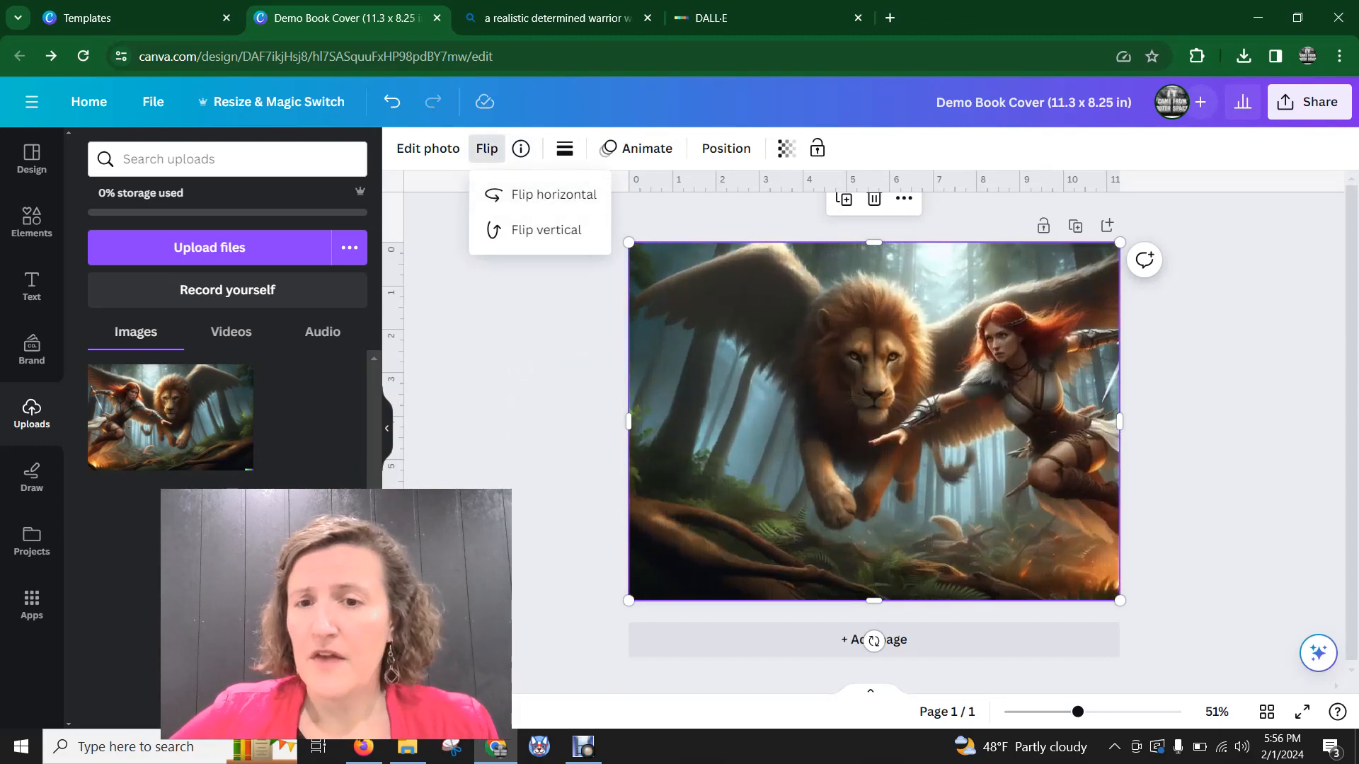